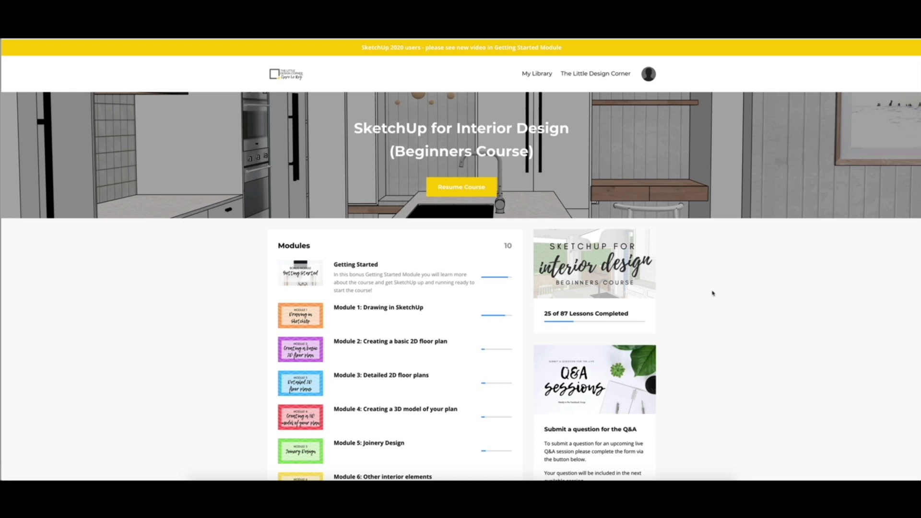
Review the modules and bonuses listed on the SketchUp for Interior Design (Beginners Course) page.
{"action": "scroll", "coordinate": [713, 293], "scroll_direction": "down", "scroll_amount": 2}
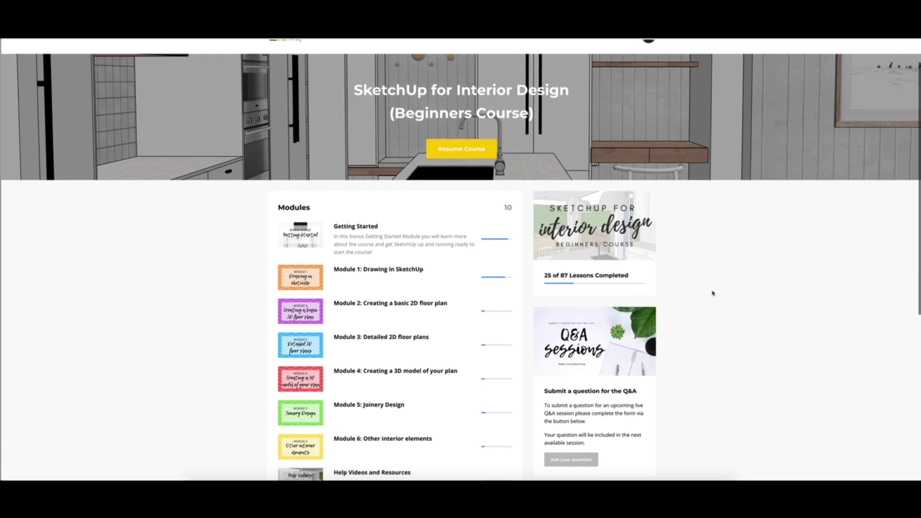
{"action": "scroll", "coordinate": [713, 294], "scroll_direction": "down", "scroll_amount": 2}
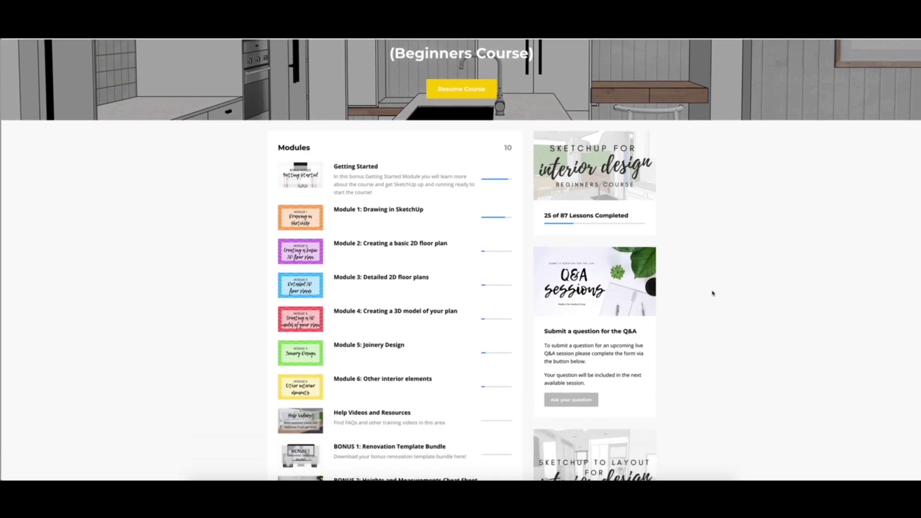
{"action": "scroll", "coordinate": [713, 293], "scroll_direction": "down", "scroll_amount": 1}
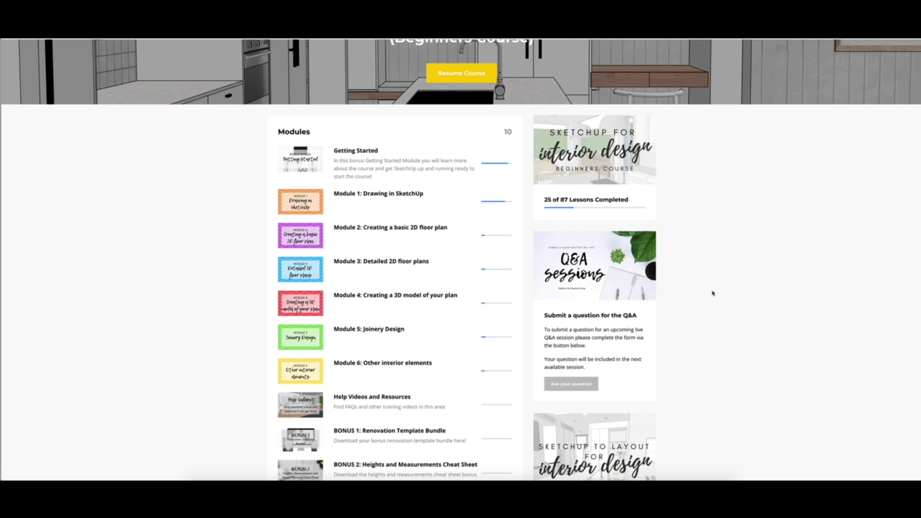
{"action": "scroll", "coordinate": [713, 293], "scroll_direction": "down", "scroll_amount": 1}
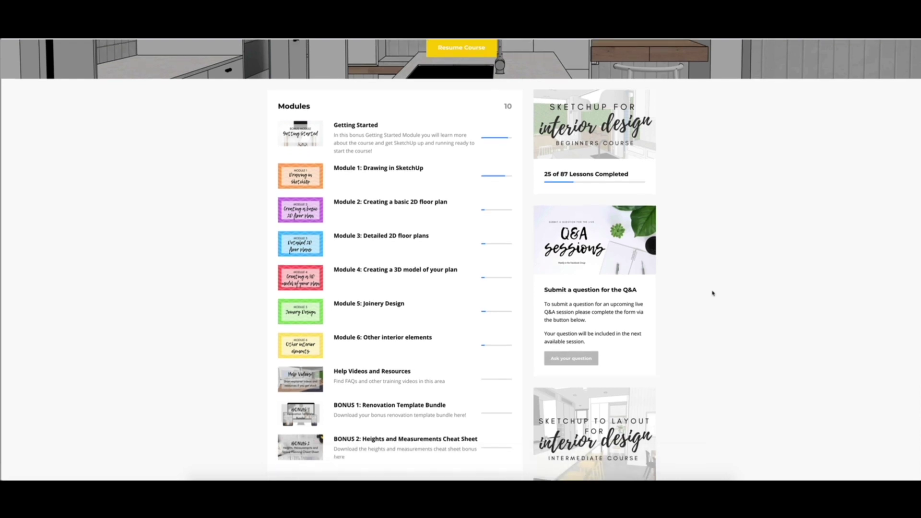
{"action": "scroll", "coordinate": [714, 293], "scroll_direction": "down", "scroll_amount": 1}
{"action": "scroll", "coordinate": [713, 293], "scroll_direction": "down", "scroll_amount": 1}
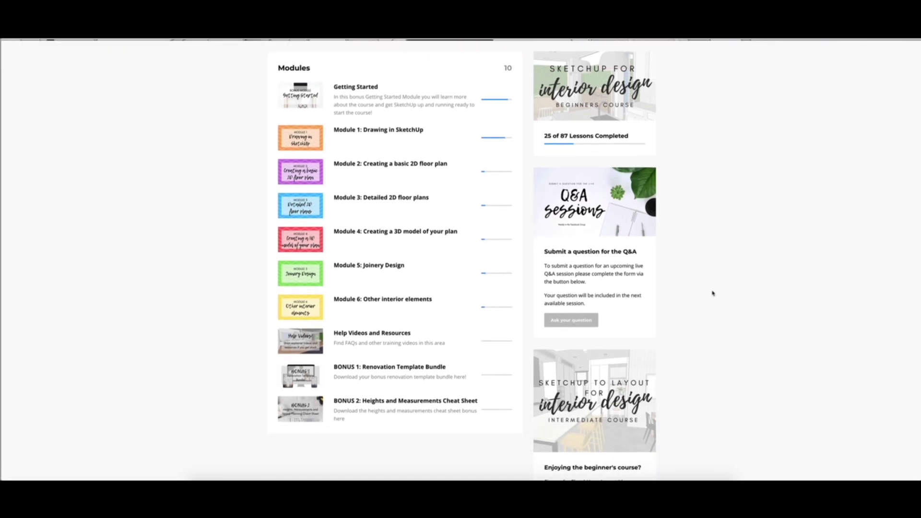
{"action": "scroll", "coordinate": [713, 293], "scroll_direction": "down", "scroll_amount": 1}
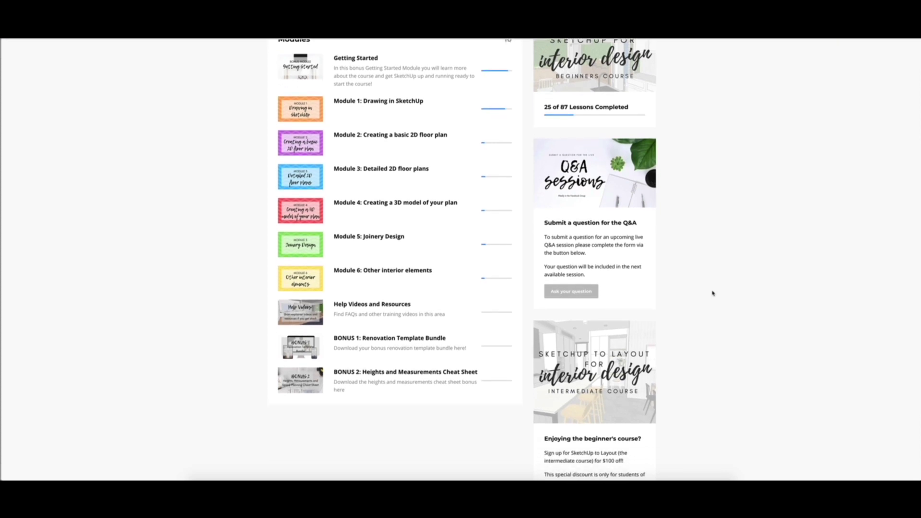
{"action": "scroll", "coordinate": [713, 293], "scroll_direction": "down", "scroll_amount": 1}
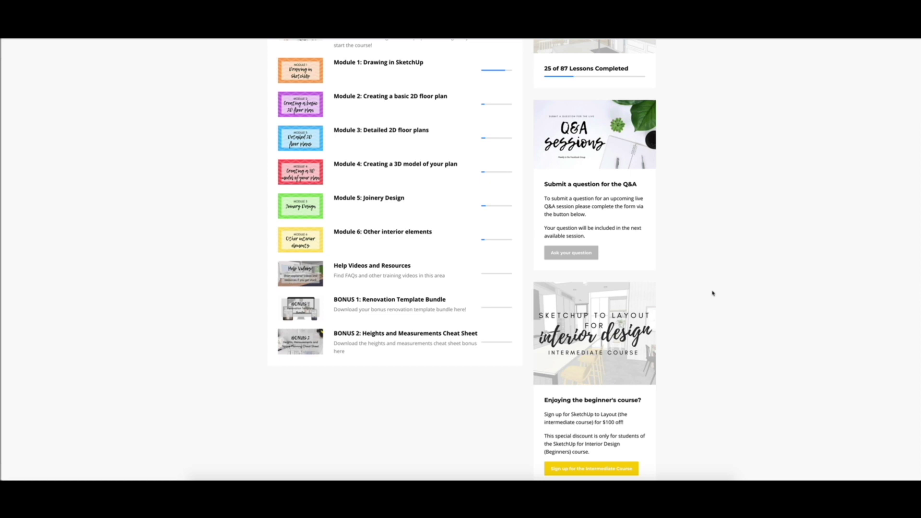
{"action": "scroll", "coordinate": [713, 294], "scroll_direction": "down", "scroll_amount": 1}
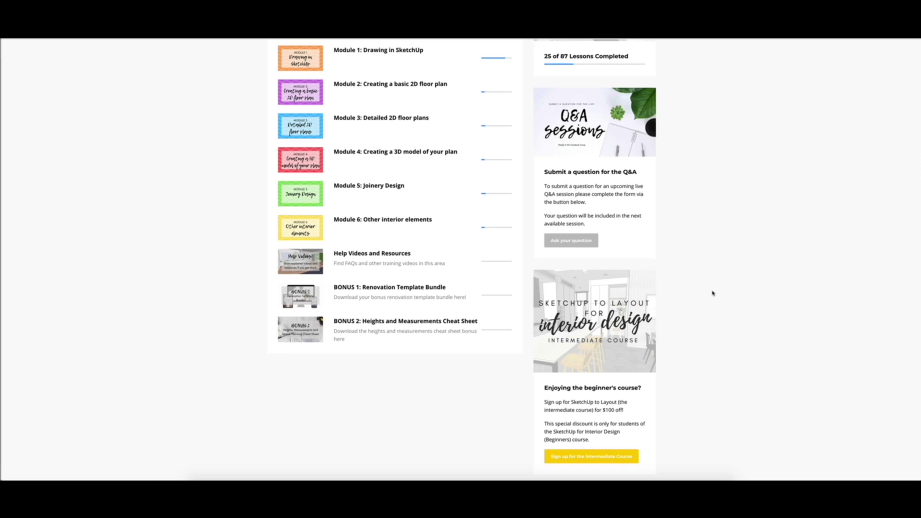
{"action": "scroll", "coordinate": [713, 293], "scroll_direction": "up", "scroll_amount": 5}
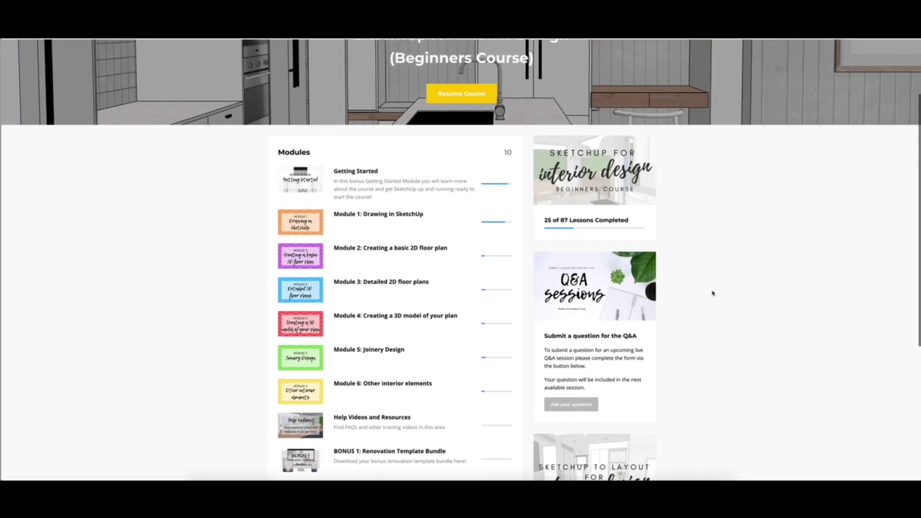
{"action": "scroll", "coordinate": [713, 294], "scroll_direction": "up", "scroll_amount": 3}
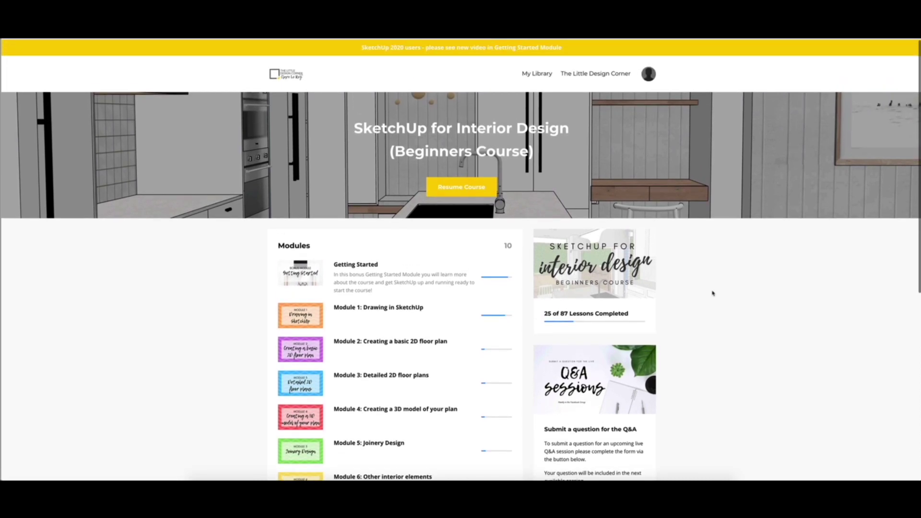
{"action": "scroll", "coordinate": [713, 293], "scroll_direction": "down", "scroll_amount": 3}
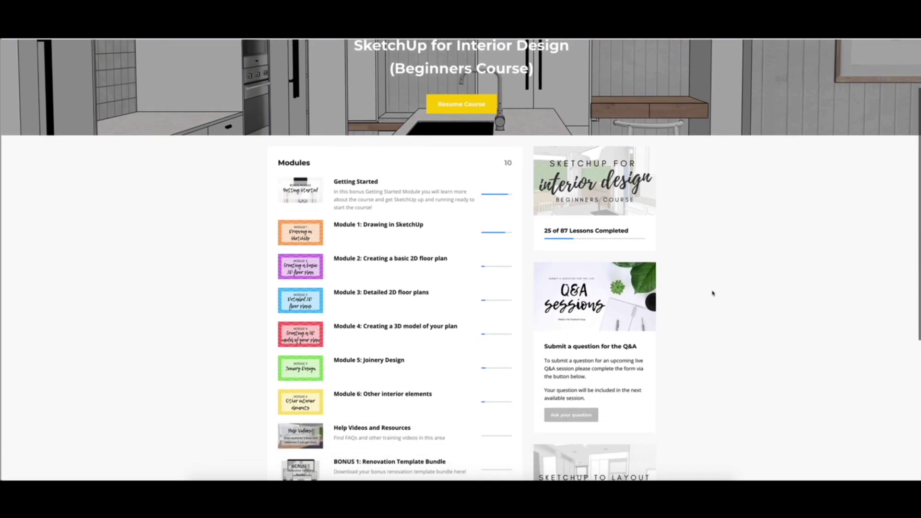
{"action": "scroll", "coordinate": [713, 294], "scroll_direction": "down", "scroll_amount": 2}
{"action": "scroll", "coordinate": [713, 294], "scroll_direction": "down", "scroll_amount": 2}
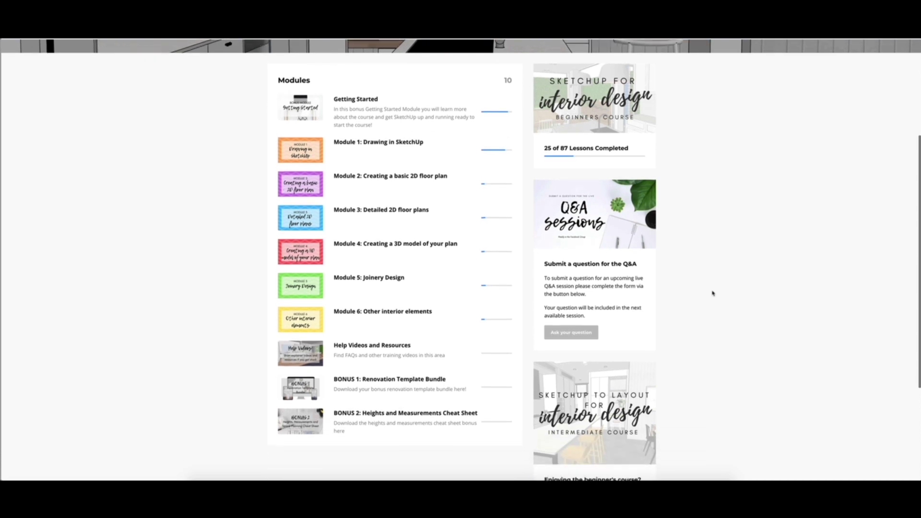
Open Module 1: Drawing in SketchUp and review its list of lessons.
{"action": "left_click", "coordinate": [298, 162]}
{"action": "scroll", "coordinate": [385, 224], "scroll_direction": "down", "scroll_amount": 3}
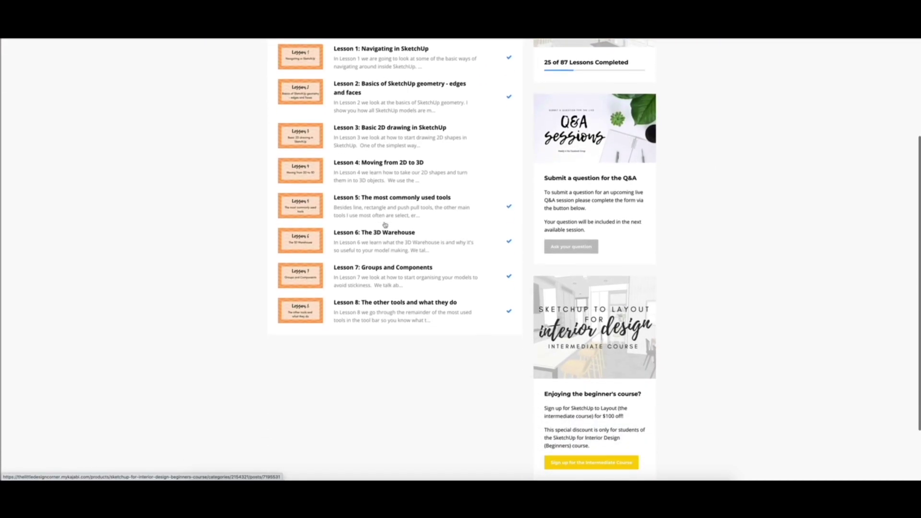
{"action": "scroll", "coordinate": [385, 225], "scroll_direction": "up", "scroll_amount": 3}
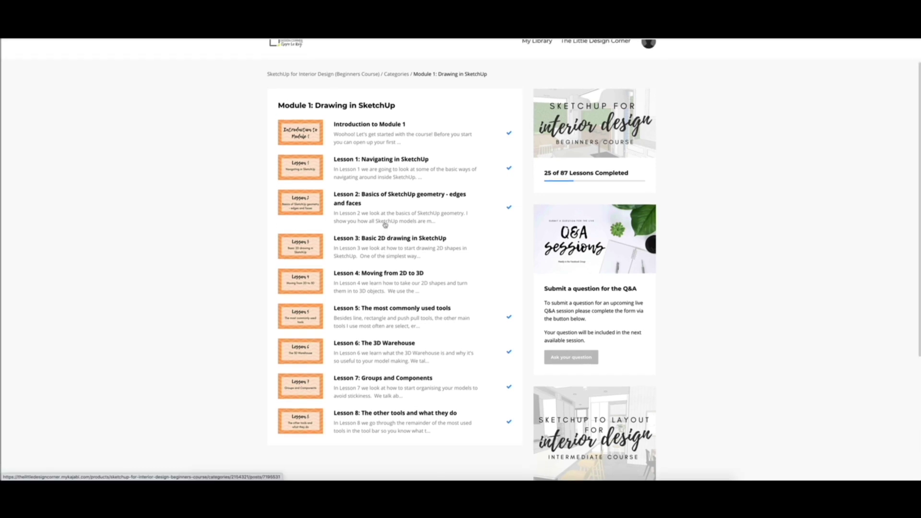
{"action": "scroll", "coordinate": [555, 246], "scroll_direction": "up", "scroll_amount": 1}
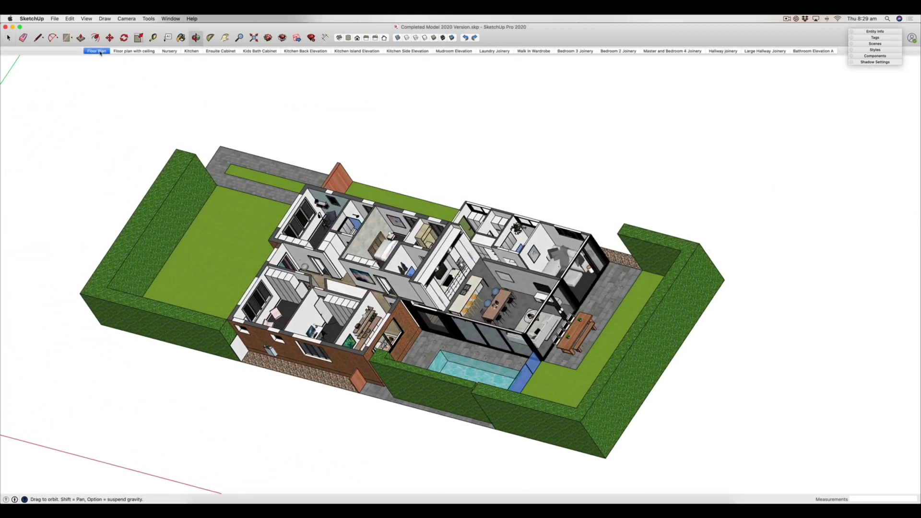
Show the Floor Plan scene of the completed house model, then view the whole house from an angle in 3D.
{"action": "left_click", "coordinate": [98, 51]}
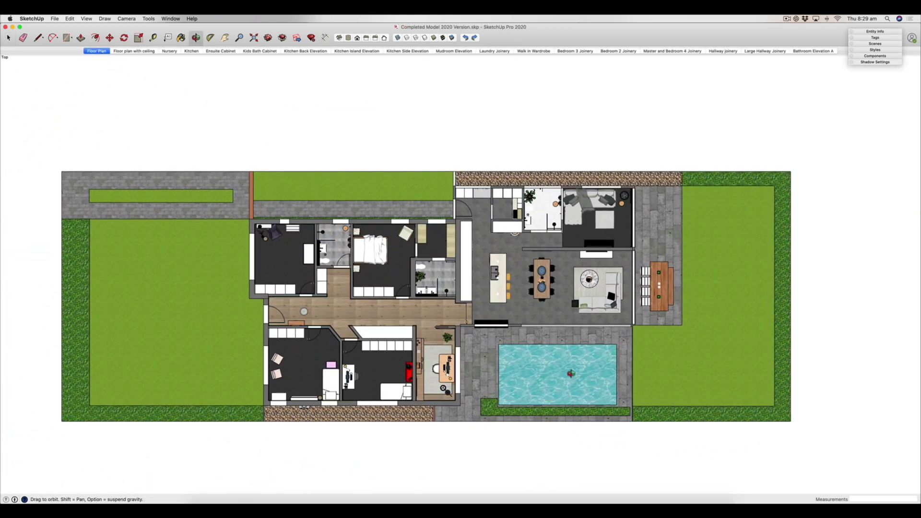
{"action": "left_click_drag", "start_coordinate": [574, 388], "coordinate": [508, 311]}
{"action": "left_click_drag", "start_coordinate": [460, 259], "coordinate": [355, 264]}
Switch the camera to Perspective and inspect the house interior closely from above the pool side.
{"action": "left_click", "coordinate": [133, 19]}
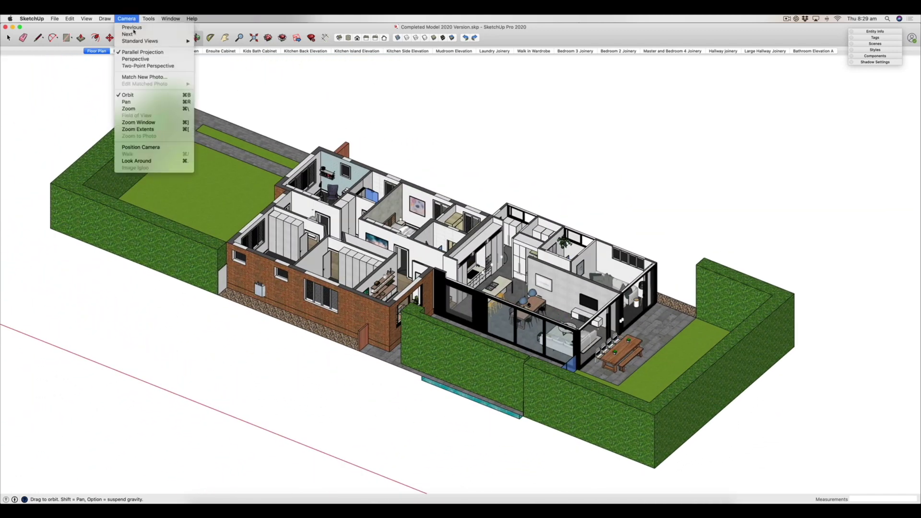
{"action": "left_click", "coordinate": [135, 60]}
{"action": "scroll", "coordinate": [463, 286], "scroll_direction": "up", "scroll_amount": 10}
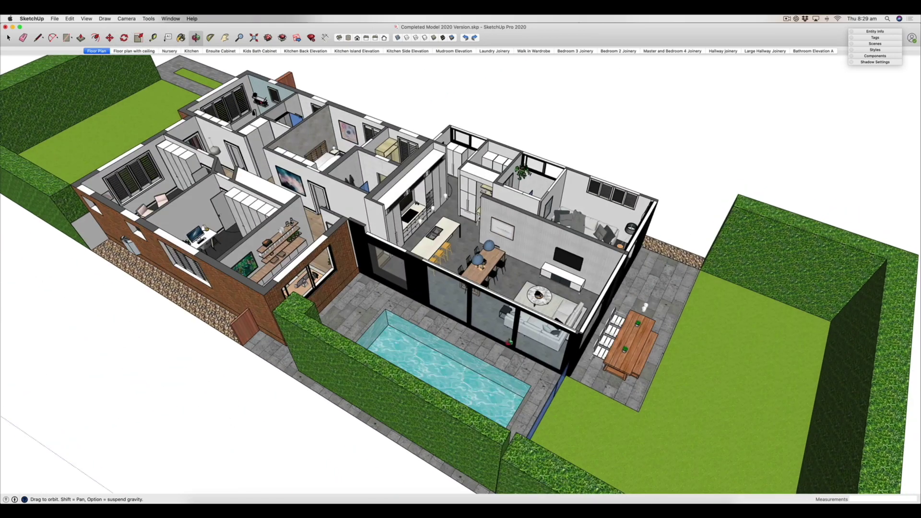
{"action": "left_click_drag", "start_coordinate": [460, 259], "coordinate": [393, 278]}
{"action": "left_click_drag", "start_coordinate": [478, 309], "coordinate": [460, 309]}
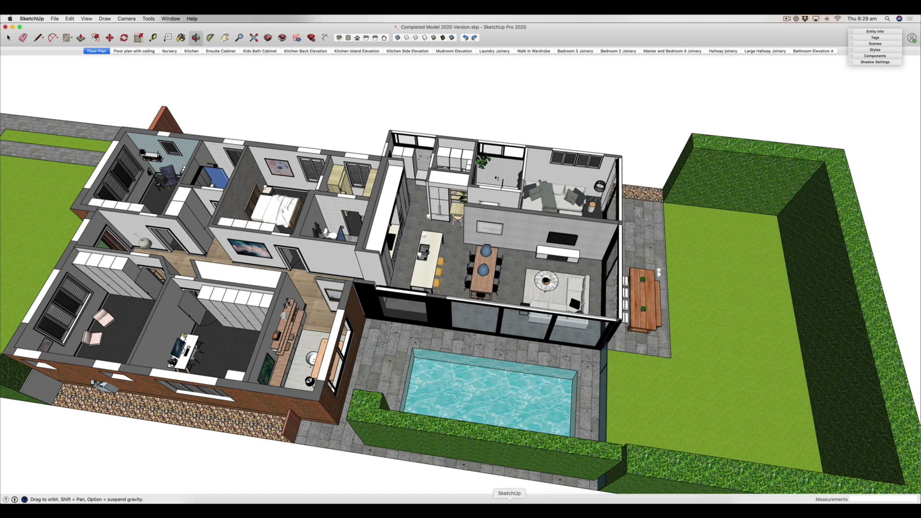
Switch to the Module 2 Lesson 4 Model and bring up its reference floor plan image in Preview.
{"action": "right_click", "coordinate": [509, 502]}
{"action": "left_click", "coordinate": [552, 450]}
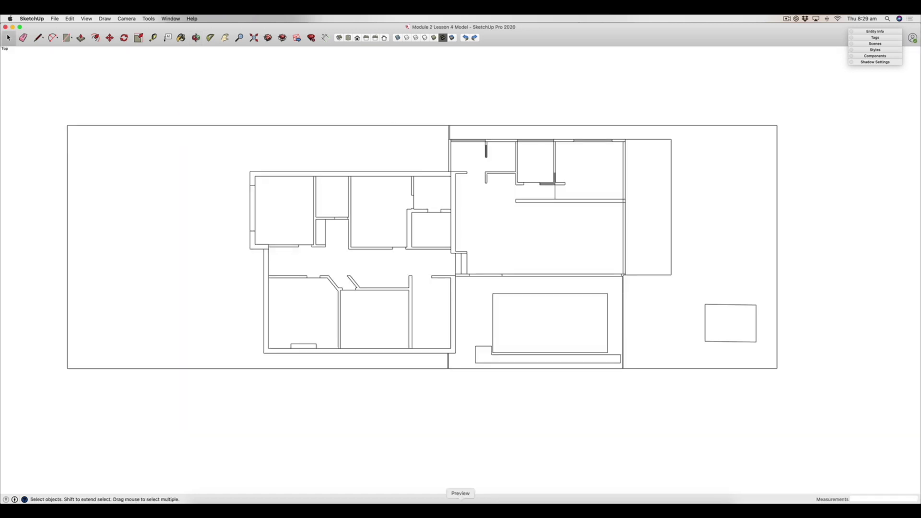
{"action": "left_click", "coordinate": [461, 503]}
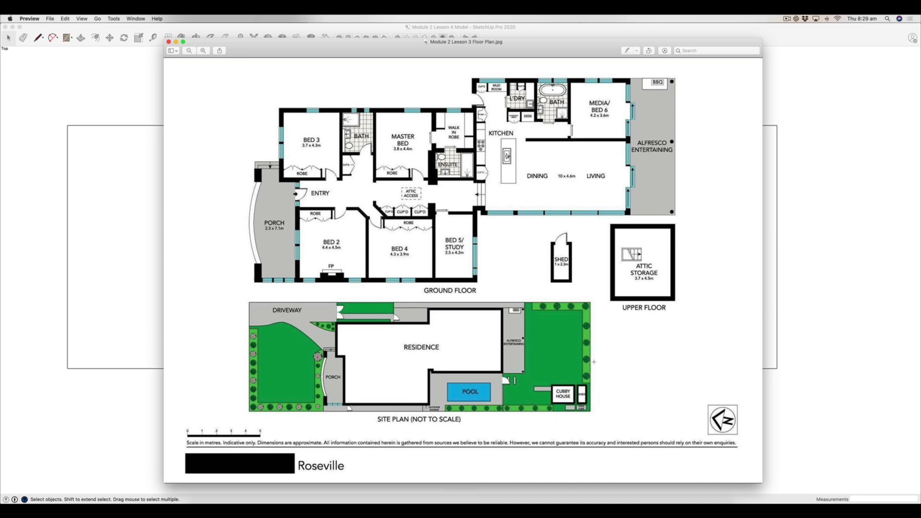
Return to SketchUp from the floor plan image and display the Example CAD file drawing.
{"action": "left_click", "coordinate": [792, 304]}
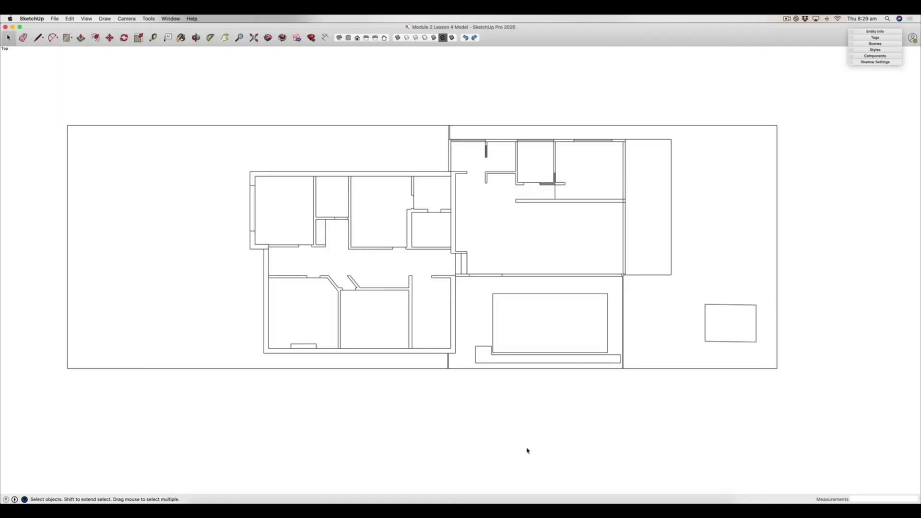
{"action": "key", "text": "super+grave"}
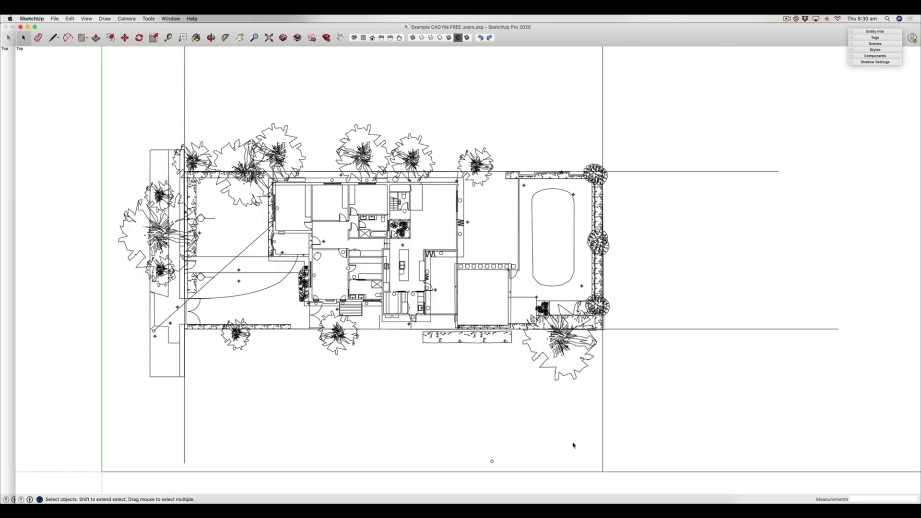
{"action": "left_click_drag", "start_coordinate": [13, 348], "coordinate": [0, 348]}
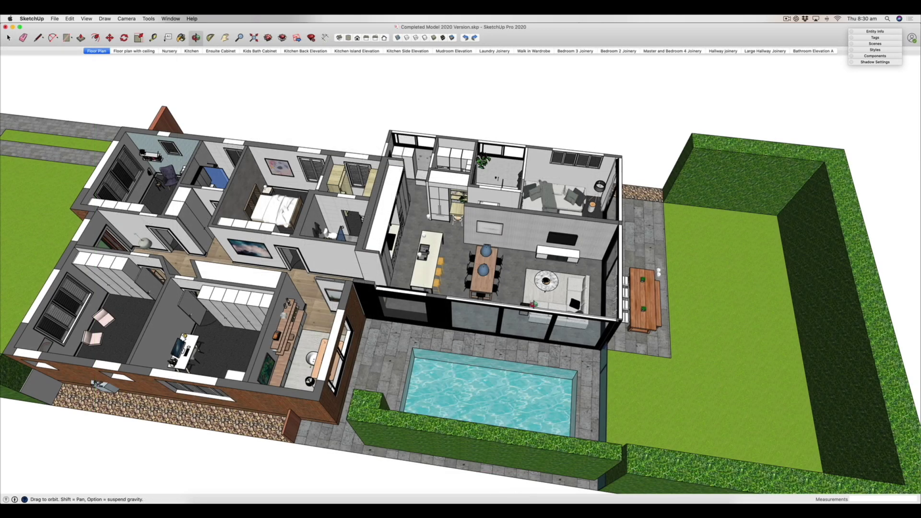
Show the Kitchen scene of the completed model and examine the island bench, stools and tall cabinetry up close.
{"action": "key", "text": "Page_Down"}
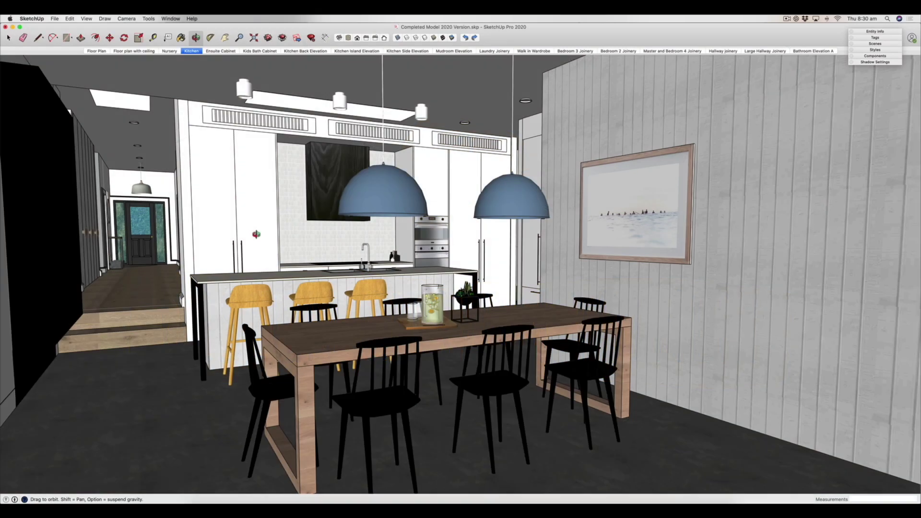
{"action": "scroll", "coordinate": [257, 234], "scroll_direction": "up", "scroll_amount": 5}
{"action": "scroll", "coordinate": [256, 235], "scroll_direction": "up", "scroll_amount": 8}
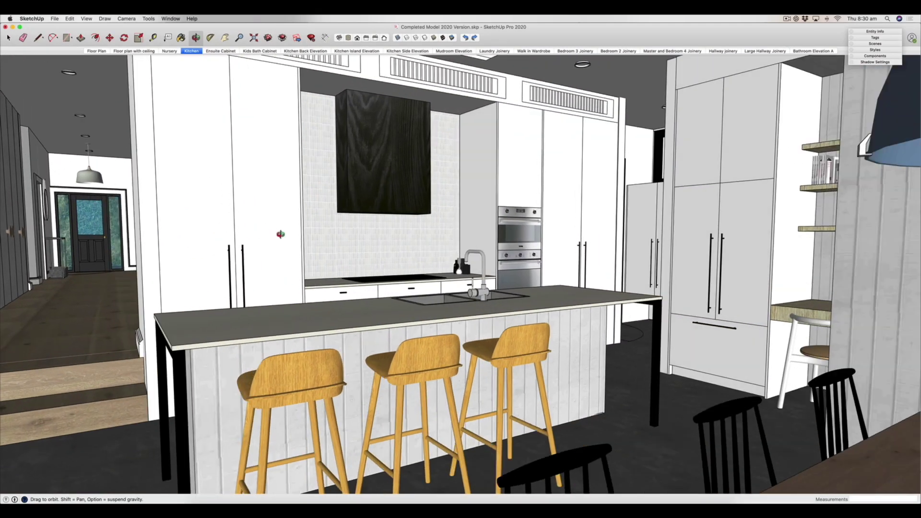
{"action": "scroll", "coordinate": [327, 243], "scroll_direction": "up", "scroll_amount": 6}
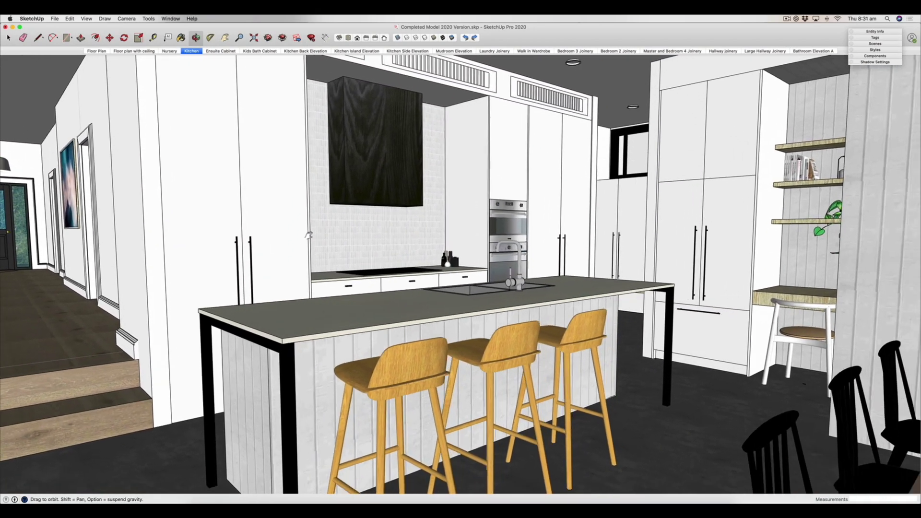
{"action": "scroll", "coordinate": [305, 241], "scroll_direction": "up", "scroll_amount": 6}
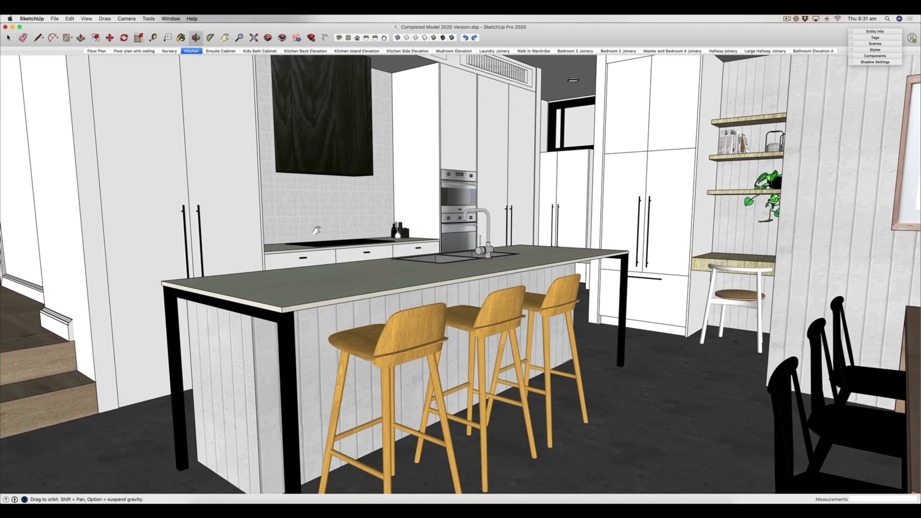
{"action": "mouse_move", "coordinate": [317, 231]}
{"action": "left_mouse_down"}
{"action": "mouse_move", "coordinate": [350, 241]}
{"action": "mouse_move", "coordinate": [330, 241]}
{"action": "left_mouse_up"}
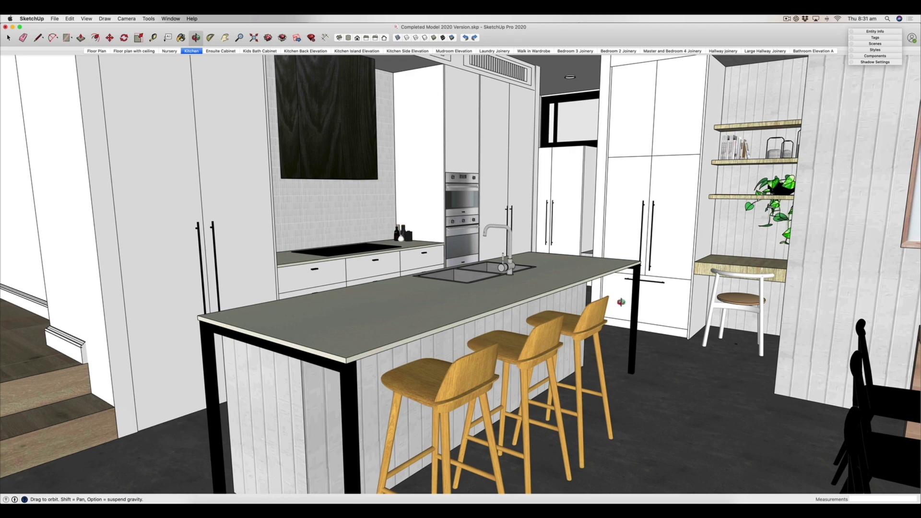
Inspect the kitchen from between the cooktop run and the island, covering the sink, drawers, desk nook and mudroom.
{"action": "left_click_drag", "start_coordinate": [430, 246], "coordinate": [439, 247]}
{"action": "scroll", "coordinate": [440, 246], "scroll_direction": "up", "scroll_amount": 10}
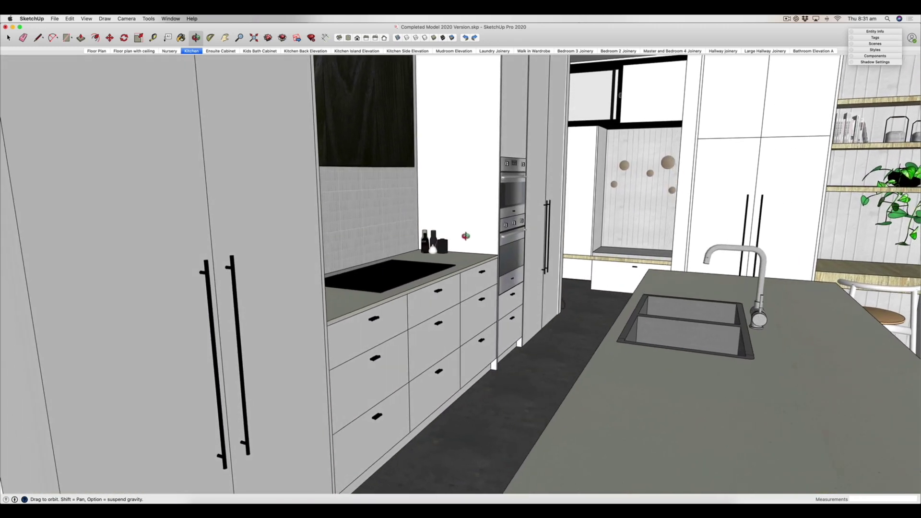
{"action": "left_click_drag", "start_coordinate": [465, 236], "coordinate": [601, 281]}
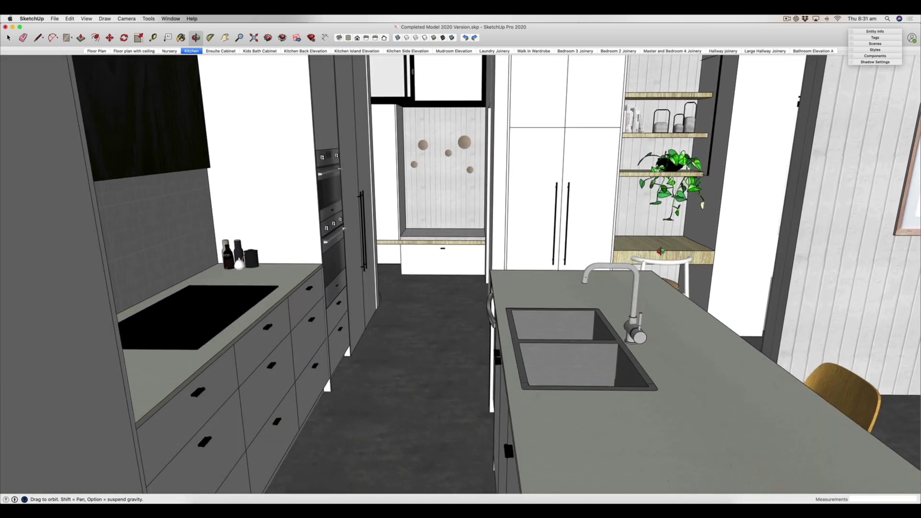
{"action": "left_click_drag", "start_coordinate": [420, 247], "coordinate": [420, 235]}
{"action": "left_click_drag", "start_coordinate": [448, 363], "coordinate": [414, 333]}
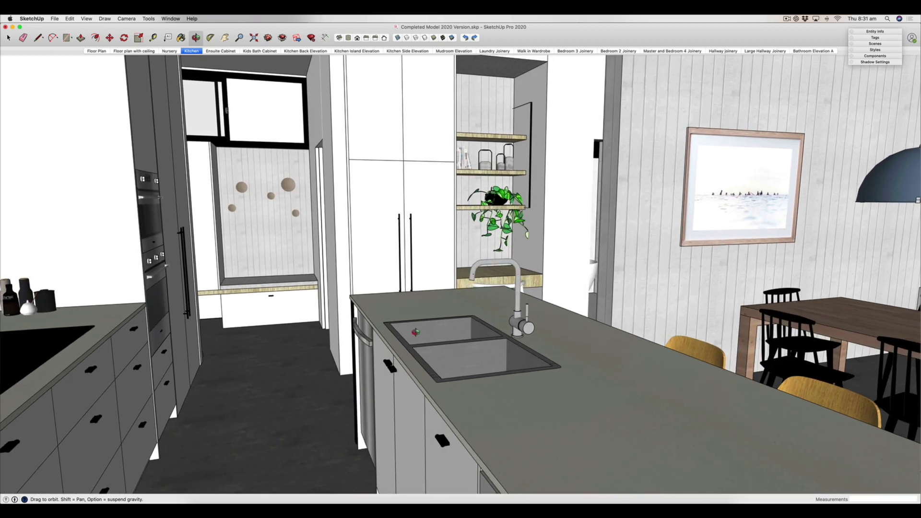
{"action": "left_click_drag", "start_coordinate": [433, 385], "coordinate": [485, 378]}
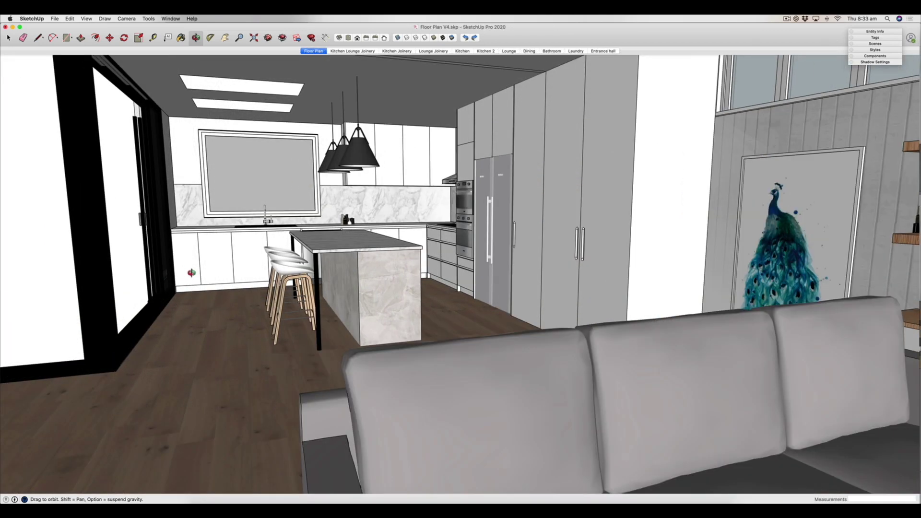
Look around the Floor Plan V4 model from the kitchen to the lounge's fireplace wall and shelving.
{"action": "left_click_drag", "start_coordinate": [191, 273], "coordinate": [289, 283]}
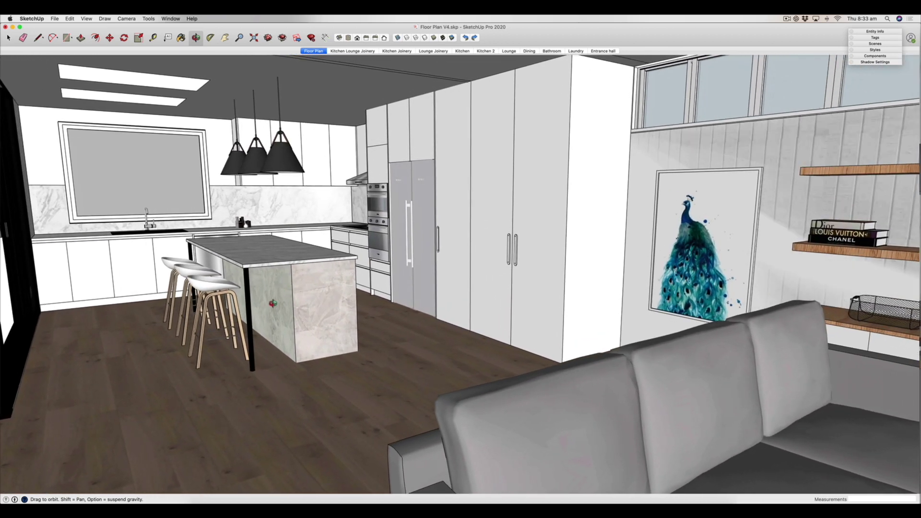
{"action": "left_click_drag", "start_coordinate": [263, 166], "coordinate": [200, 55]}
{"action": "left_click_drag", "start_coordinate": [398, 287], "coordinate": [247, 281]}
{"action": "scroll", "coordinate": [419, 310], "scroll_direction": "down", "scroll_amount": 3}
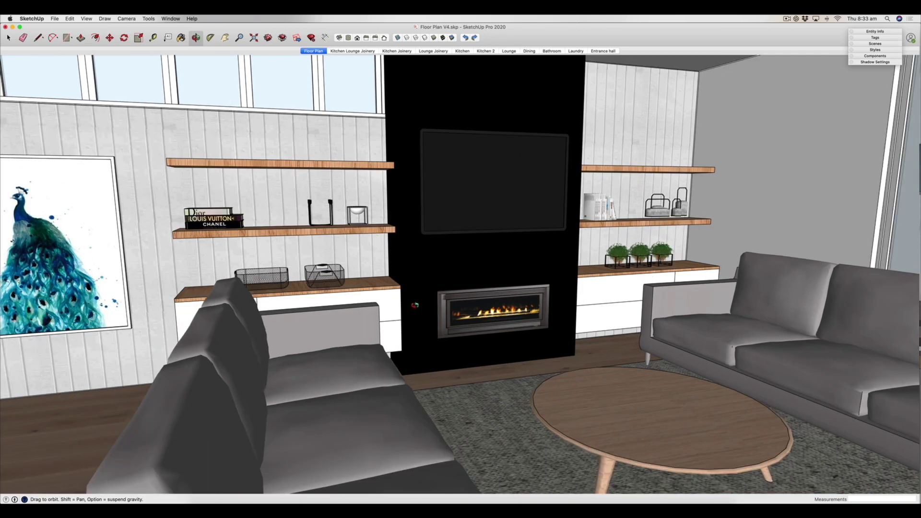
Switch to the Upstairs Joinery Drawings PDF in Preview and examine the walk in robe perspectives on page 6.
{"action": "mouse_move", "coordinate": [419, 310]}
{"action": "left_mouse_down"}
{"action": "mouse_move", "coordinate": [479, 318]}
{"action": "mouse_move", "coordinate": [397, 311]}
{"action": "left_mouse_up"}
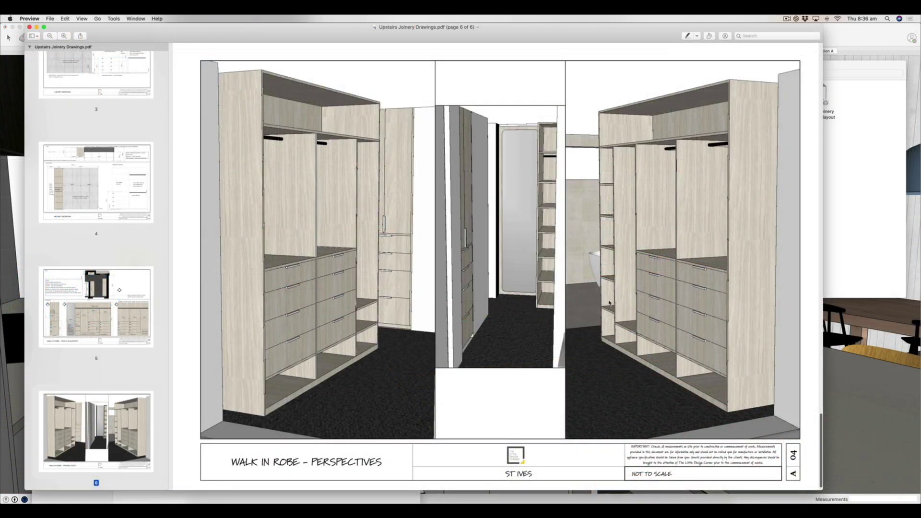
{"action": "scroll", "coordinate": [396, 336], "scroll_direction": "up", "scroll_amount": 2}
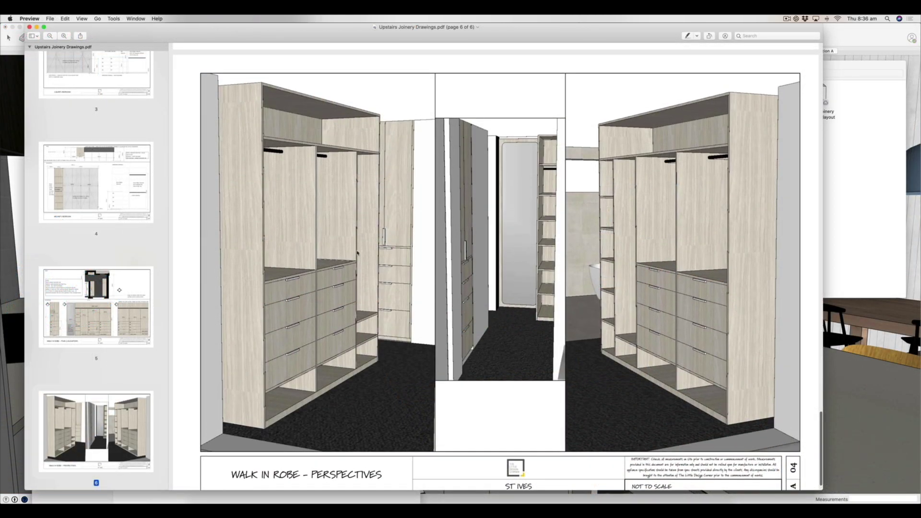
{"action": "scroll", "coordinate": [653, 321], "scroll_direction": "up", "scroll_amount": 2}
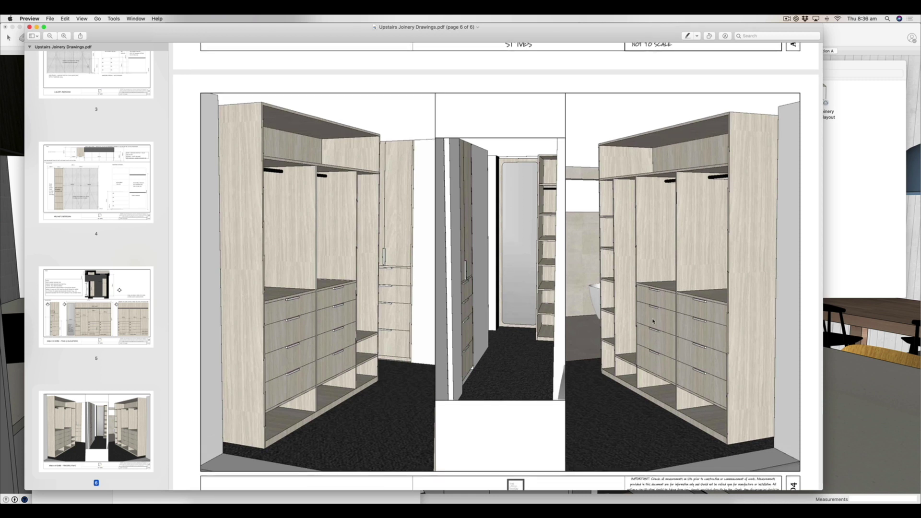
{"action": "scroll", "coordinate": [654, 321], "scroll_direction": "up", "scroll_amount": 1}
{"action": "scroll", "coordinate": [683, 252], "scroll_direction": "down", "scroll_amount": 1}
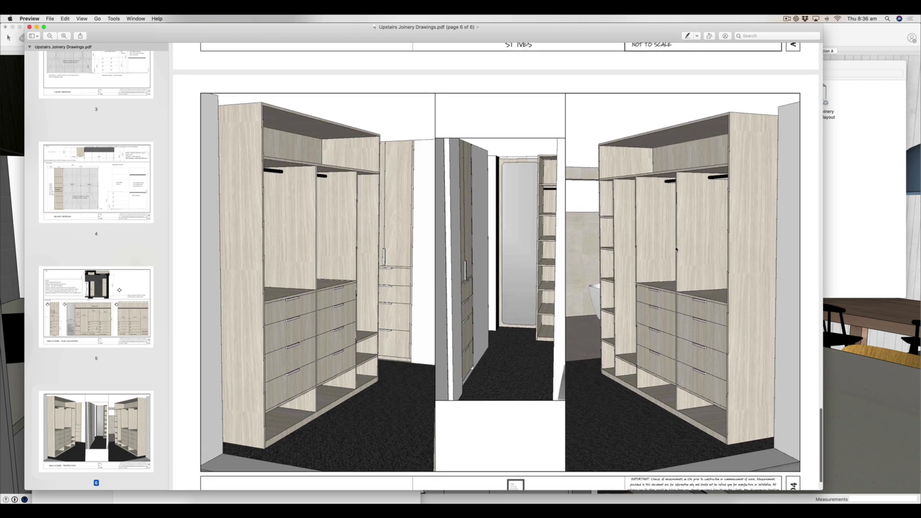
{"action": "scroll", "coordinate": [656, 302], "scroll_direction": "up", "scroll_amount": 2}
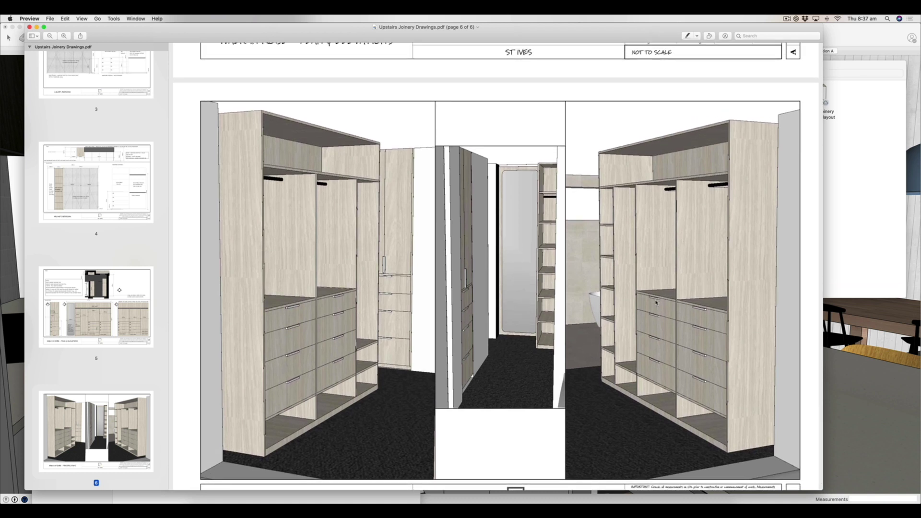
Review the walk in robe plan and elevations sheet, covering its finish notes, dimensions and shelf and drawer labels.
{"action": "scroll", "coordinate": [656, 303], "scroll_direction": "up", "scroll_amount": 5}
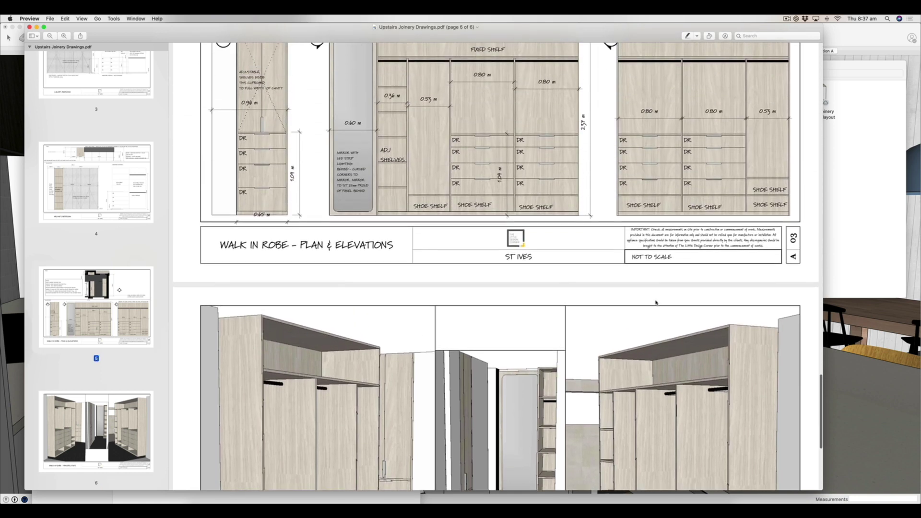
{"action": "scroll", "coordinate": [656, 302], "scroll_direction": "up", "scroll_amount": 5}
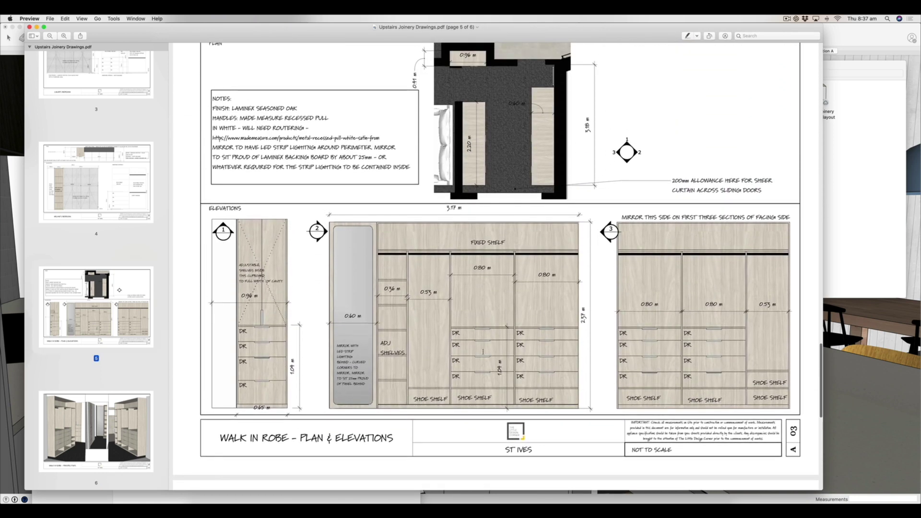
{"action": "scroll", "coordinate": [505, 352], "scroll_direction": "up", "scroll_amount": 1}
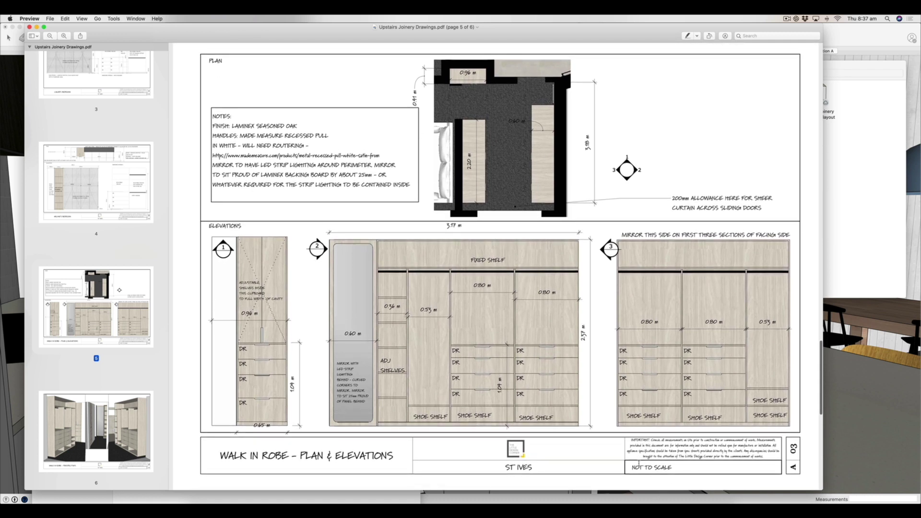
{"action": "scroll", "coordinate": [602, 347], "scroll_direction": "up", "scroll_amount": 2}
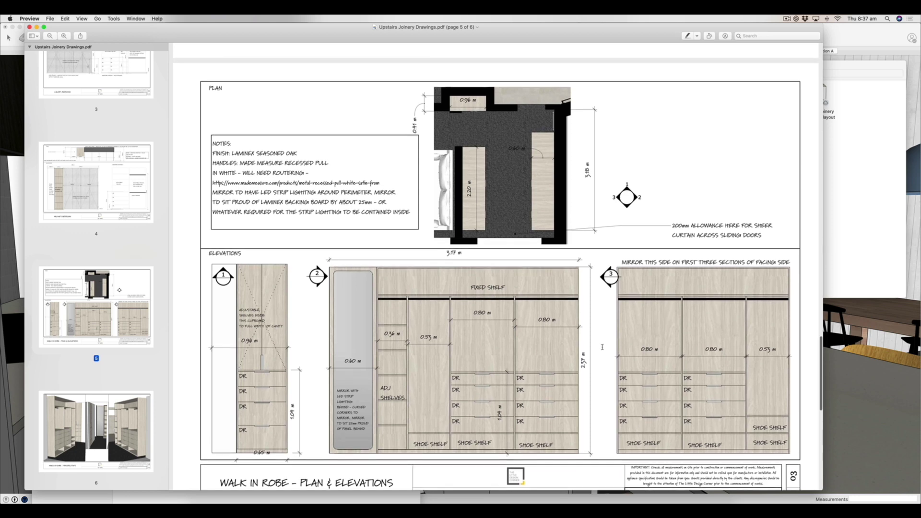
{"action": "scroll", "coordinate": [602, 347], "scroll_direction": "up", "scroll_amount": 2}
{"action": "scroll", "coordinate": [602, 347], "scroll_direction": "down", "scroll_amount": 3}
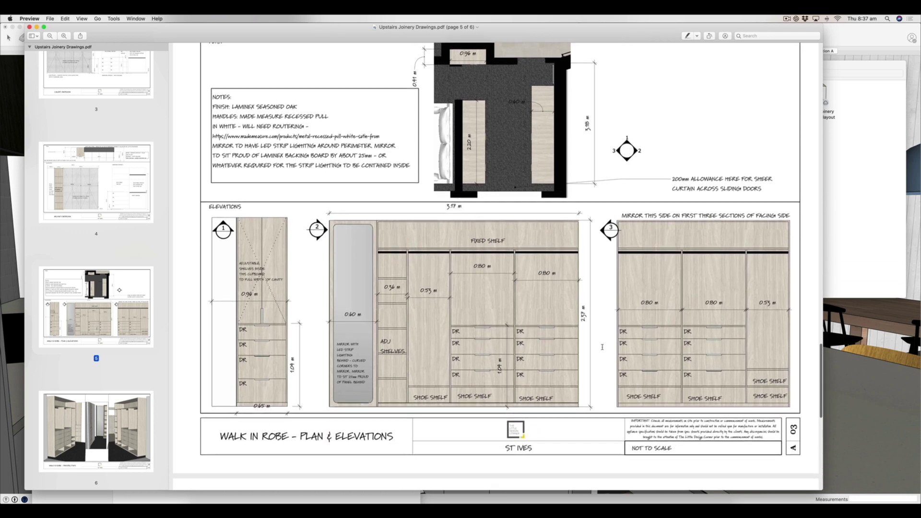
Revisit the walk in robe perspectives and go back to the bedroom wardrobe sheet on page 4.
{"action": "scroll", "coordinate": [602, 347], "scroll_direction": "down", "scroll_amount": 10}
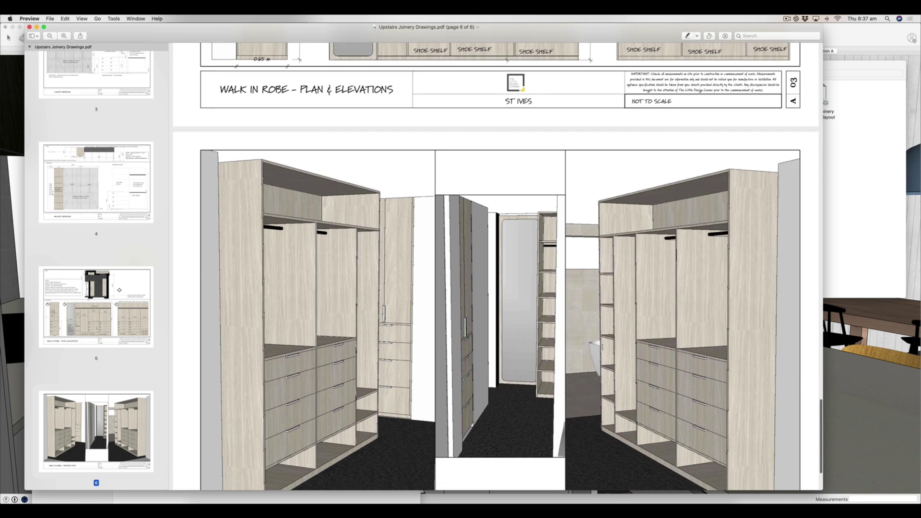
{"action": "scroll", "coordinate": [602, 347], "scroll_direction": "down", "scroll_amount": 3}
{"action": "scroll", "coordinate": [603, 347], "scroll_direction": "up", "scroll_amount": 1}
{"action": "scroll", "coordinate": [598, 347], "scroll_direction": "up", "scroll_amount": 20}
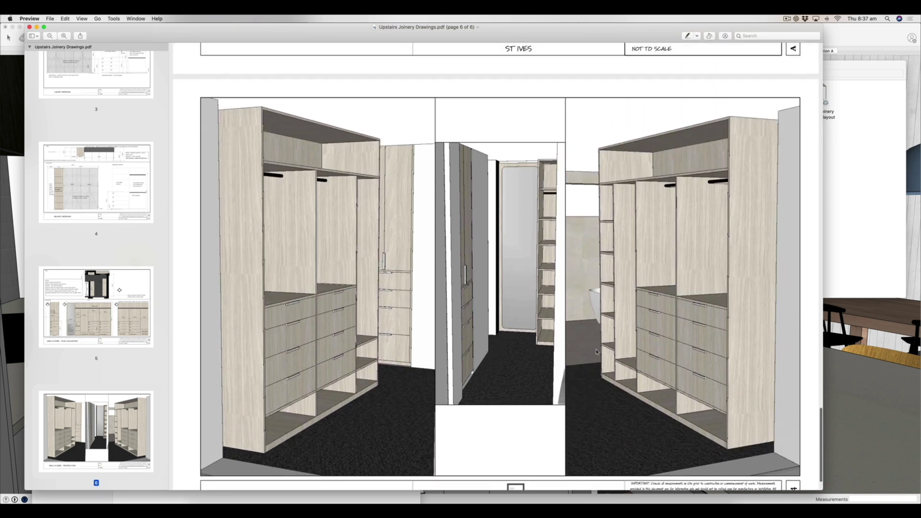
{"action": "scroll", "coordinate": [596, 352], "scroll_direction": "down", "scroll_amount": 3}
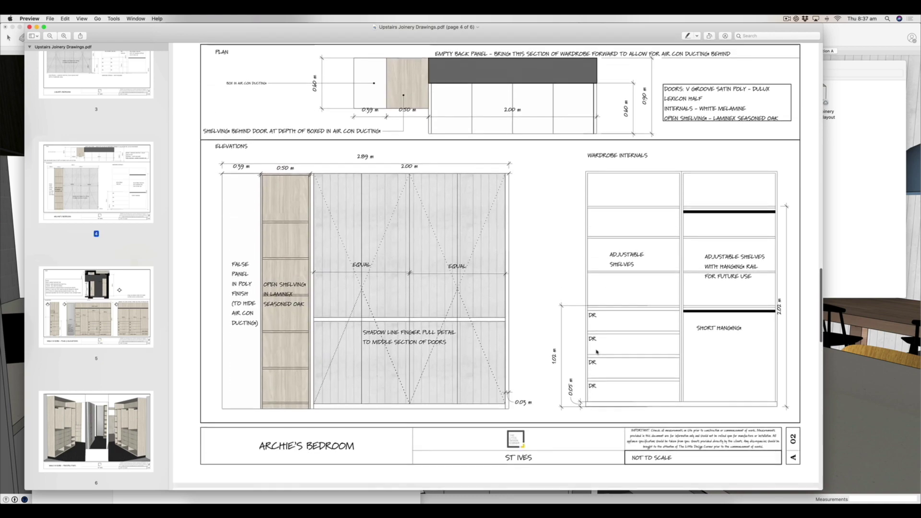
{"action": "scroll", "coordinate": [596, 352], "scroll_direction": "up", "scroll_amount": 2}
{"action": "scroll", "coordinate": [597, 352], "scroll_direction": "up", "scroll_amount": 1}
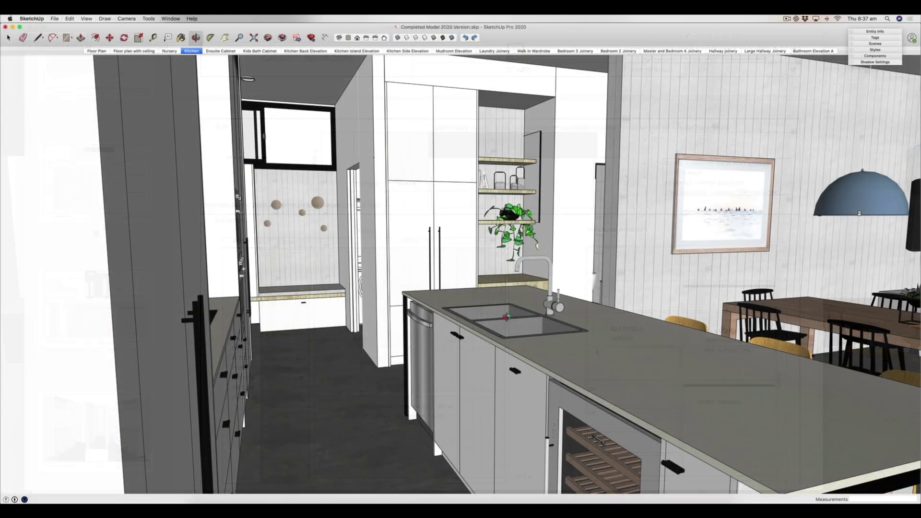
Return to the Completed Model 2020 Version in SketchUp and look from the kitchen island towards the dining and lounge areas.
{"action": "middle_click_drag", "start_coordinate": [507, 317], "coordinate": [600, 319]}
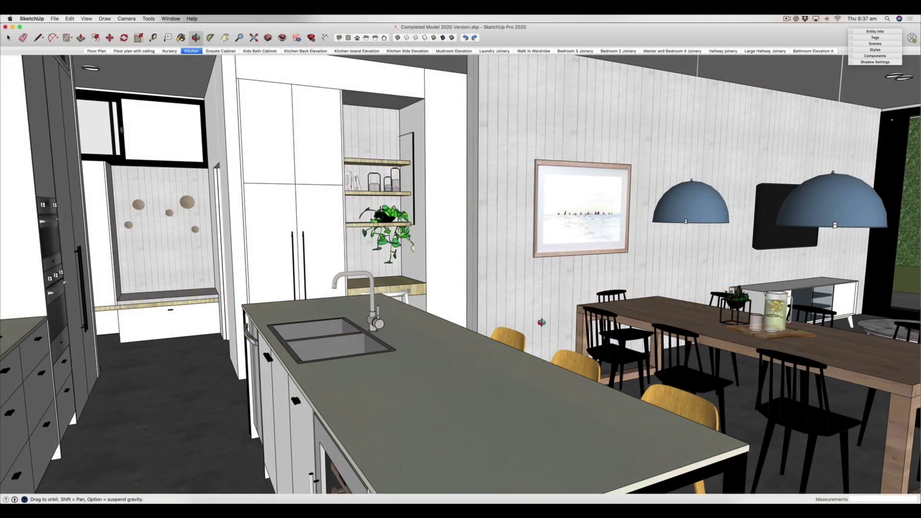
{"action": "middle_click_drag", "start_coordinate": [543, 323], "coordinate": [615, 324]}
{"action": "left_click_drag", "start_coordinate": [662, 327], "coordinate": [552, 289]}
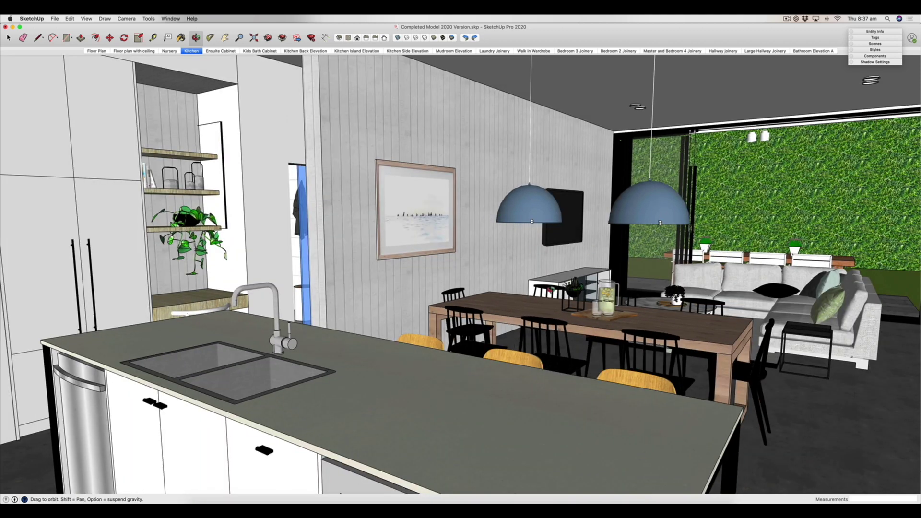
{"action": "left_click_drag", "start_coordinate": [583, 354], "coordinate": [582, 364]}
Inspect the dining table styling and pendant lights up close, and look back over the whole kitchen and island.
{"action": "scroll", "coordinate": [582, 363], "scroll_direction": "up", "scroll_amount": 10}
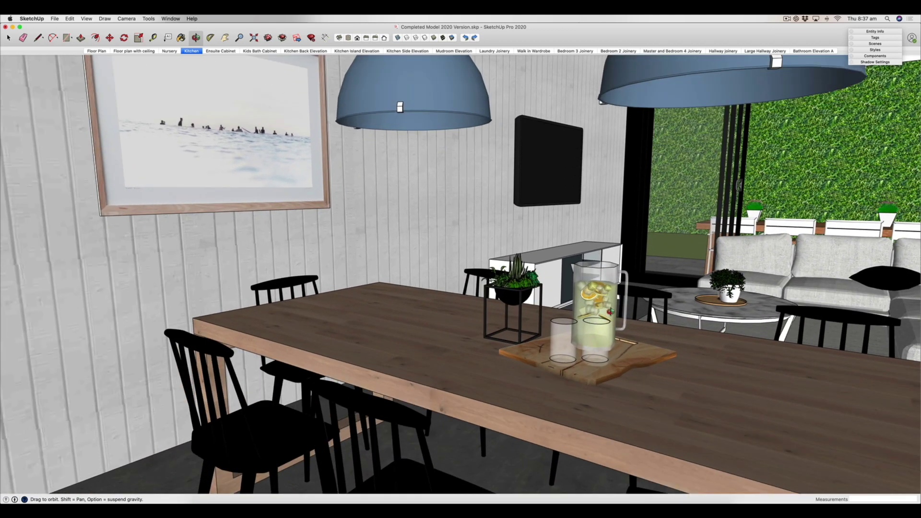
{"action": "left_click_drag", "start_coordinate": [593, 305], "coordinate": [649, 344]}
{"action": "scroll", "coordinate": [650, 344], "scroll_direction": "down", "scroll_amount": 8}
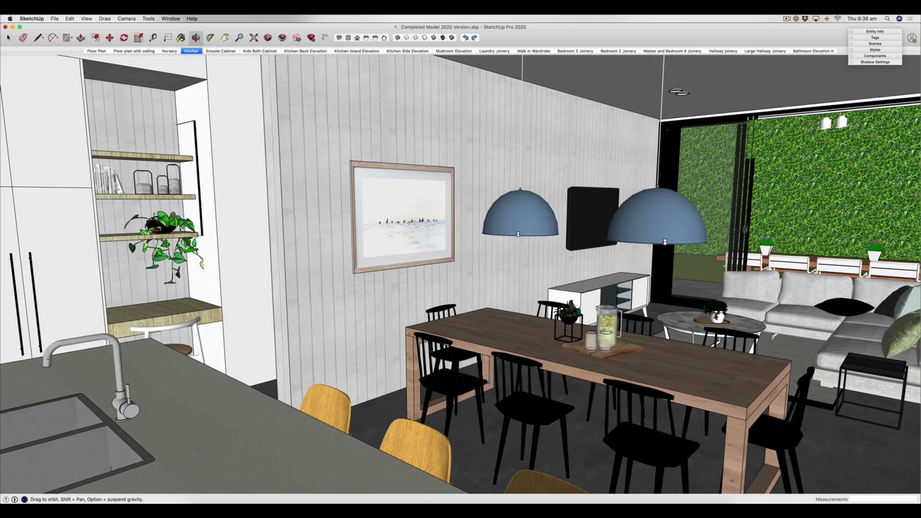
{"action": "left_click_drag", "start_coordinate": [488, 345], "coordinate": [587, 331]}
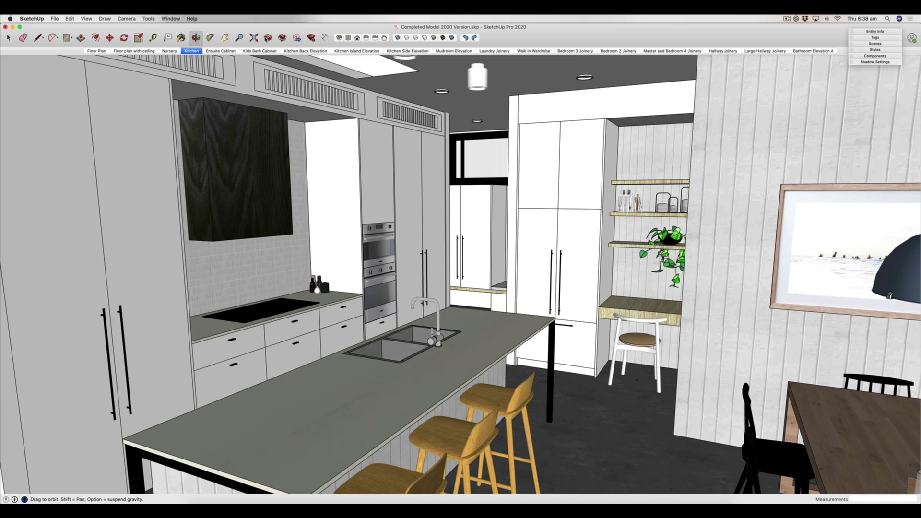
Open the 3D Warehouse and search for "muuto" models.
{"action": "left_click", "coordinate": [266, 38]}
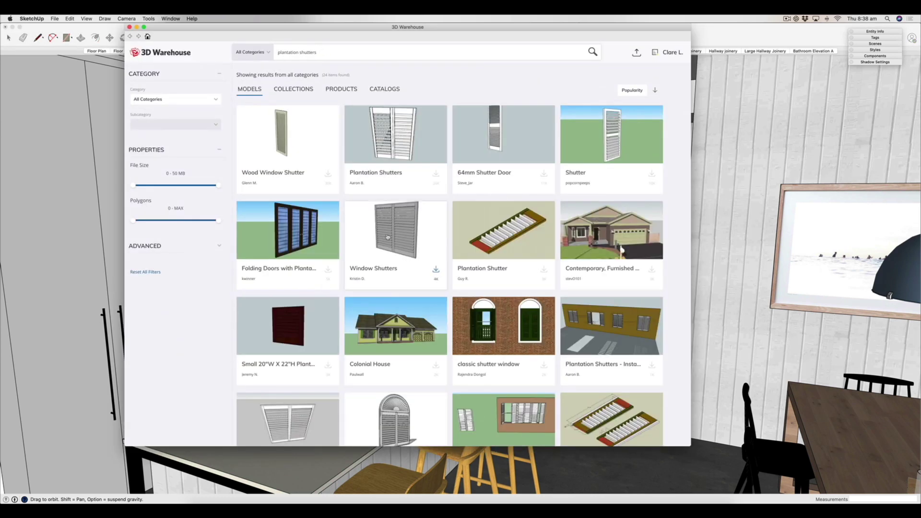
{"action": "left_click_drag", "start_coordinate": [348, 56], "coordinate": [270, 56]}
{"action": "type", "text": "muuto"}
{"action": "key", "text": "Return"}
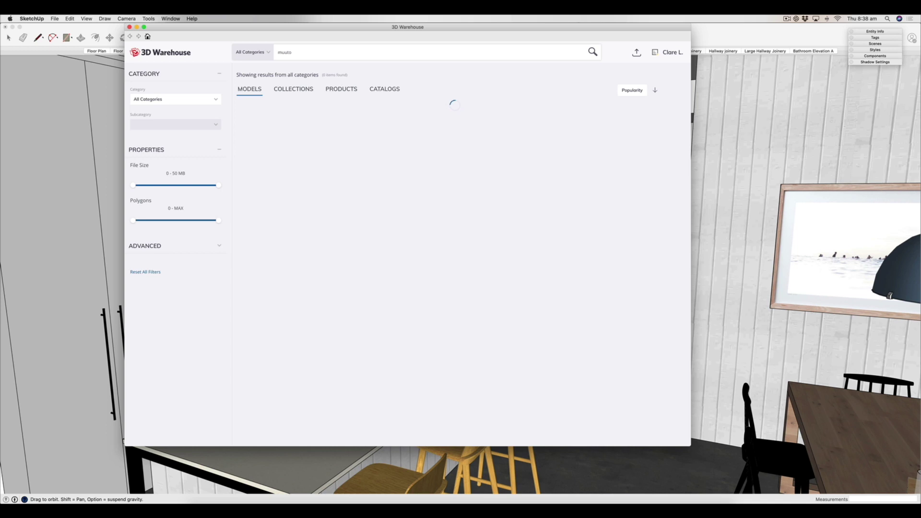
Browse the Muuto results for furniture, lighting, shelving and accessory models.
{"action": "scroll", "coordinate": [465, 194], "scroll_direction": "down", "scroll_amount": 2}
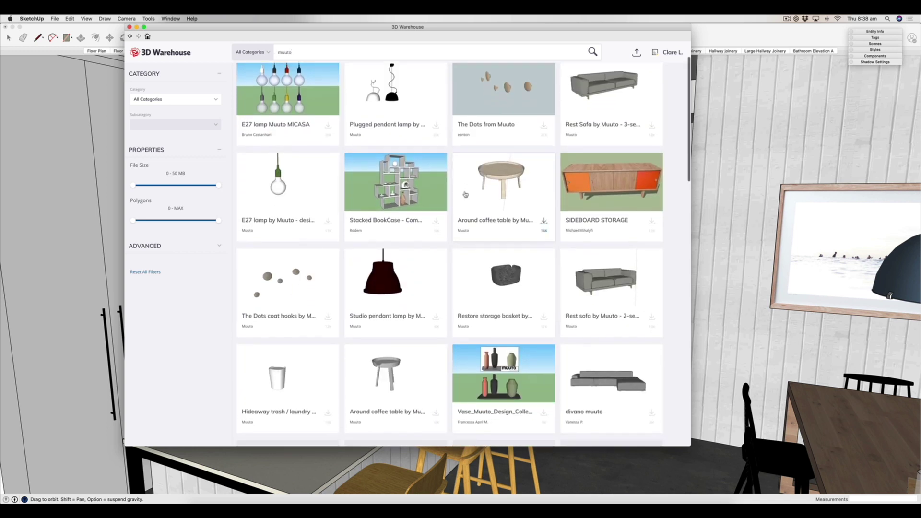
{"action": "scroll", "coordinate": [465, 195], "scroll_direction": "down", "scroll_amount": 6}
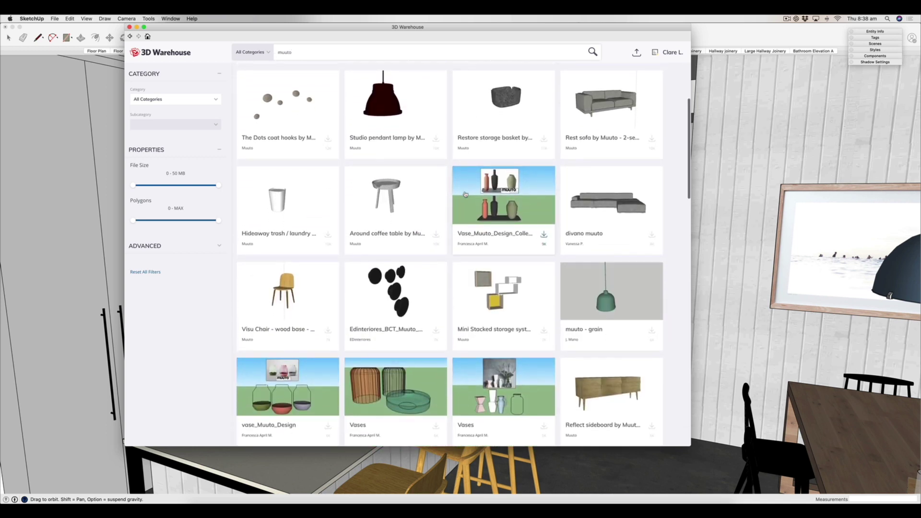
{"action": "scroll", "coordinate": [465, 194], "scroll_direction": "down", "scroll_amount": 1}
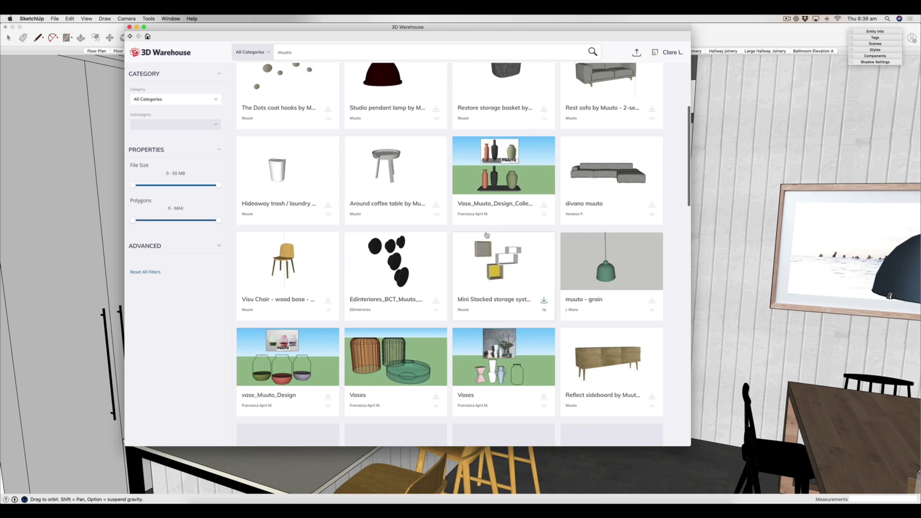
{"action": "scroll", "coordinate": [487, 235], "scroll_direction": "down", "scroll_amount": 2}
{"action": "scroll", "coordinate": [489, 276], "scroll_direction": "down", "scroll_amount": 5}
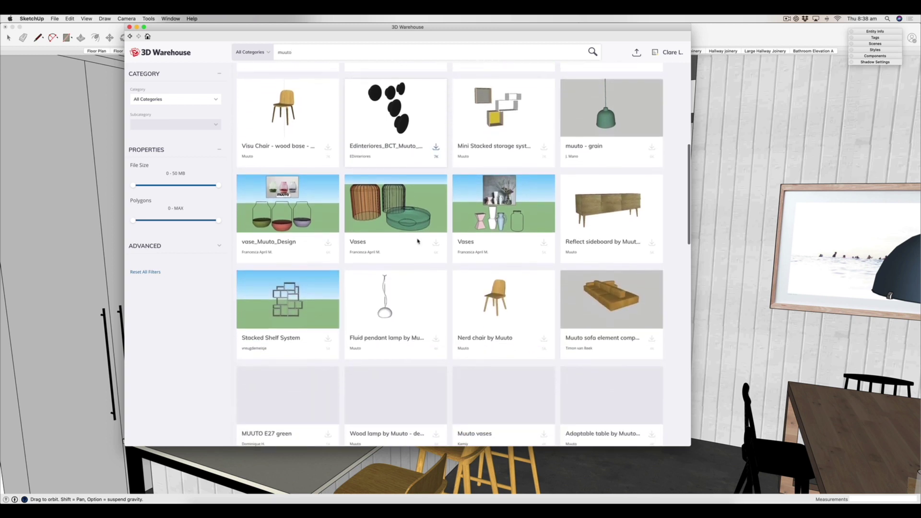
{"action": "scroll", "coordinate": [489, 276], "scroll_direction": "down", "scroll_amount": 6}
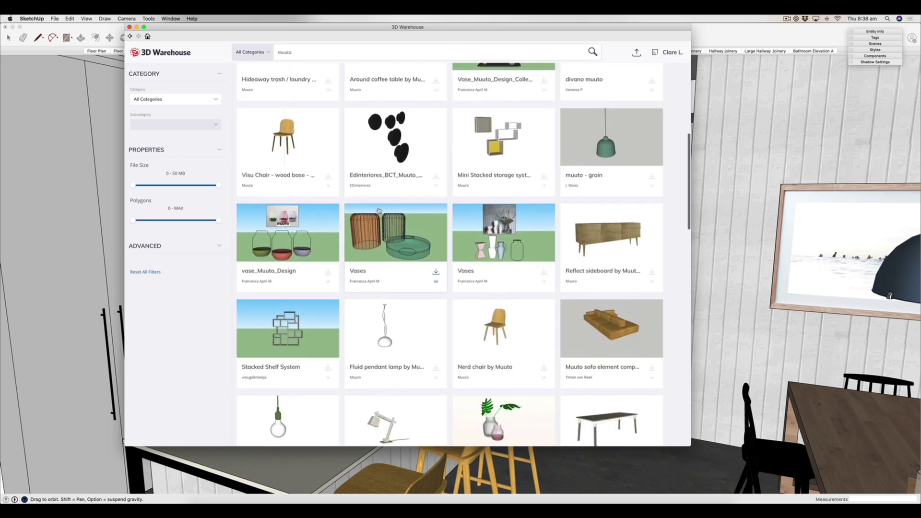
{"action": "scroll", "coordinate": [379, 210], "scroll_direction": "down", "scroll_amount": 6}
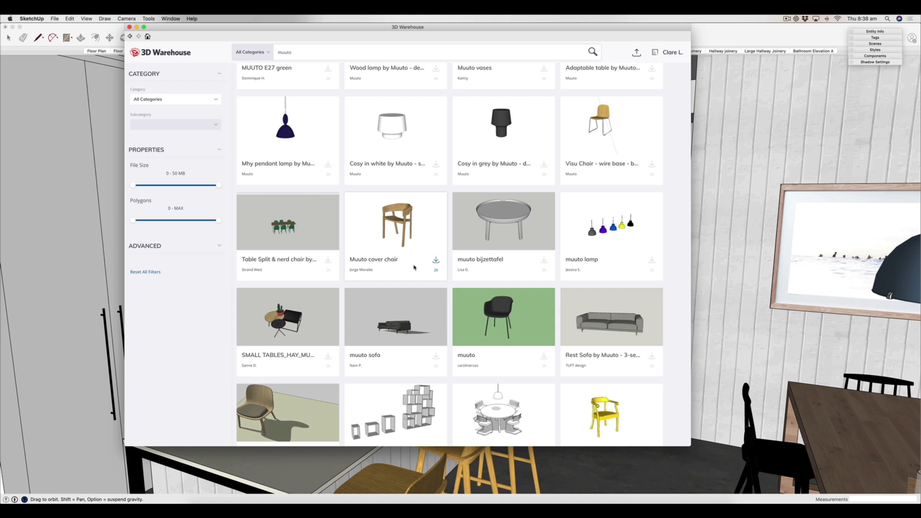
{"action": "scroll", "coordinate": [414, 267], "scroll_direction": "down", "scroll_amount": 8}
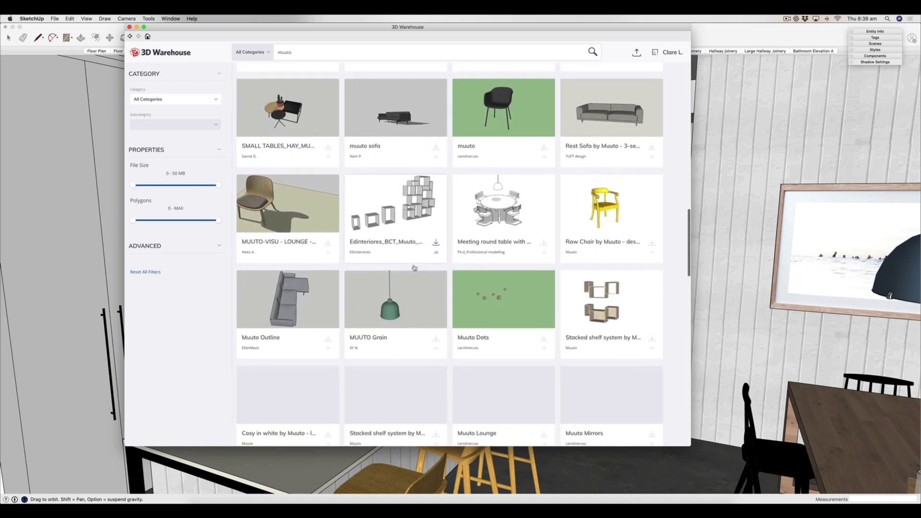
{"action": "scroll", "coordinate": [414, 268], "scroll_direction": "down", "scroll_amount": 4}
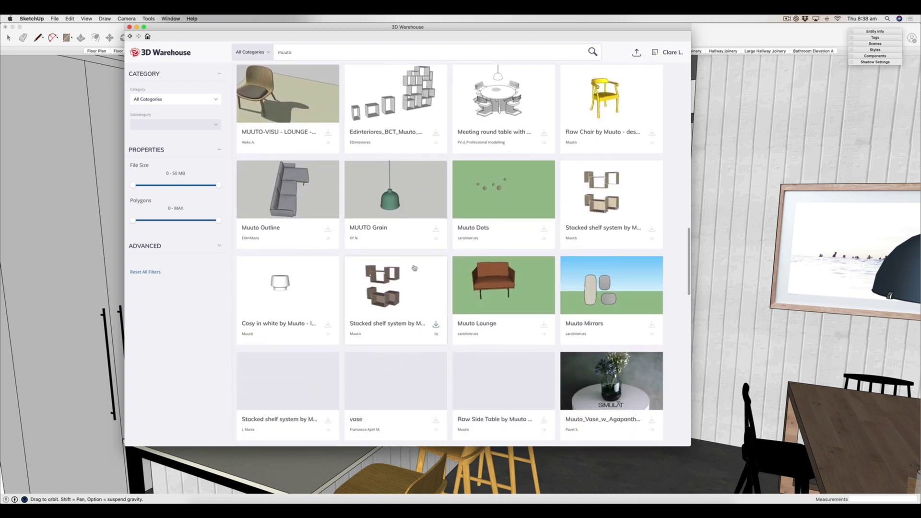
{"action": "scroll", "coordinate": [414, 268], "scroll_direction": "down", "scroll_amount": 1}
{"action": "scroll", "coordinate": [414, 268], "scroll_direction": "up", "scroll_amount": 15}
{"action": "scroll", "coordinate": [414, 270], "scroll_direction": "up", "scroll_amount": 4}
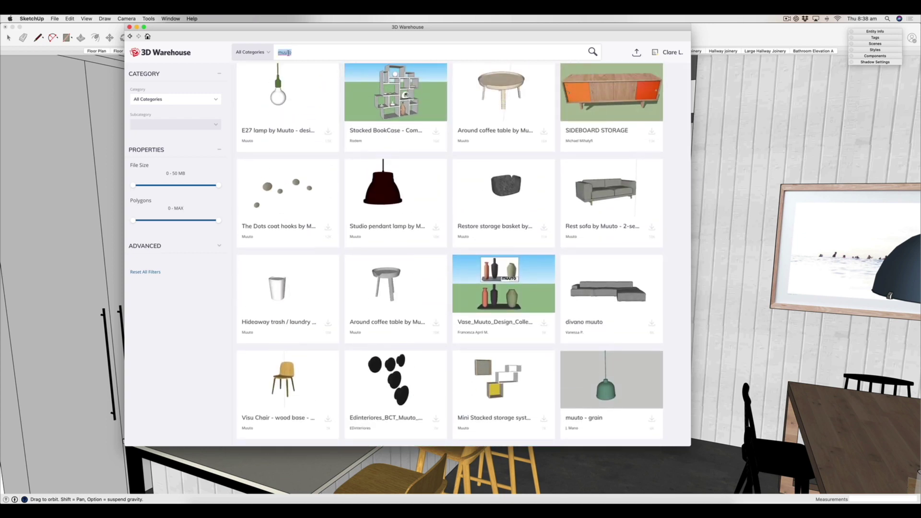
Search the 3D Warehouse for "ikea" and browse the furniture and kitchen models.
{"action": "key", "text": "Return"}
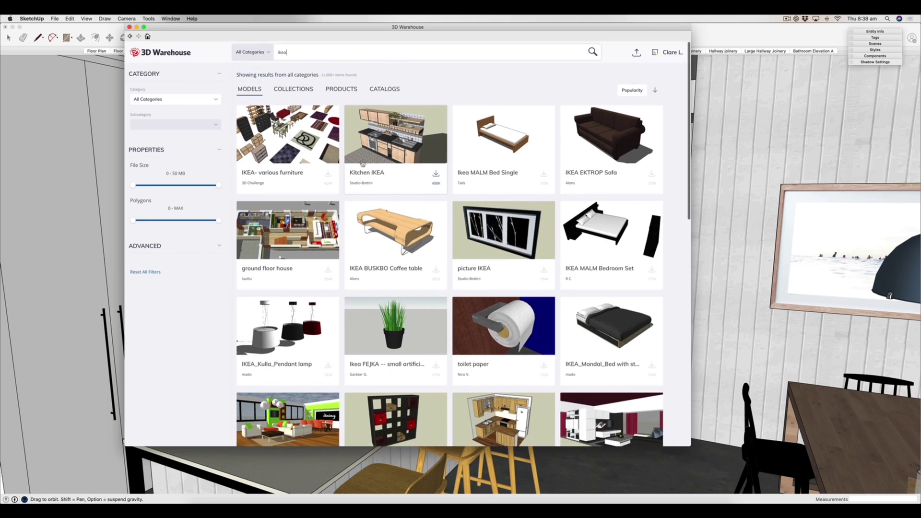
{"action": "scroll", "coordinate": [363, 163], "scroll_direction": "down", "scroll_amount": 4}
{"action": "scroll", "coordinate": [362, 163], "scroll_direction": "down", "scroll_amount": 8}
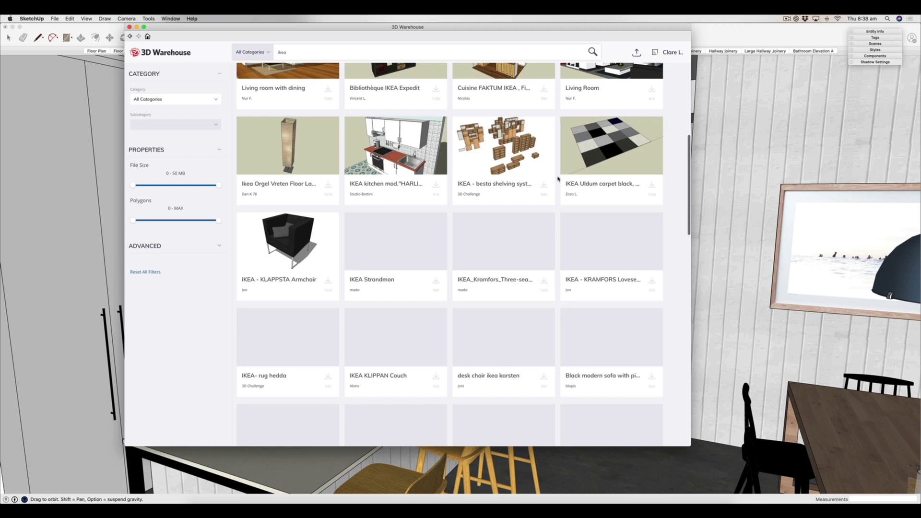
{"action": "scroll", "coordinate": [558, 179], "scroll_direction": "down", "scroll_amount": 3}
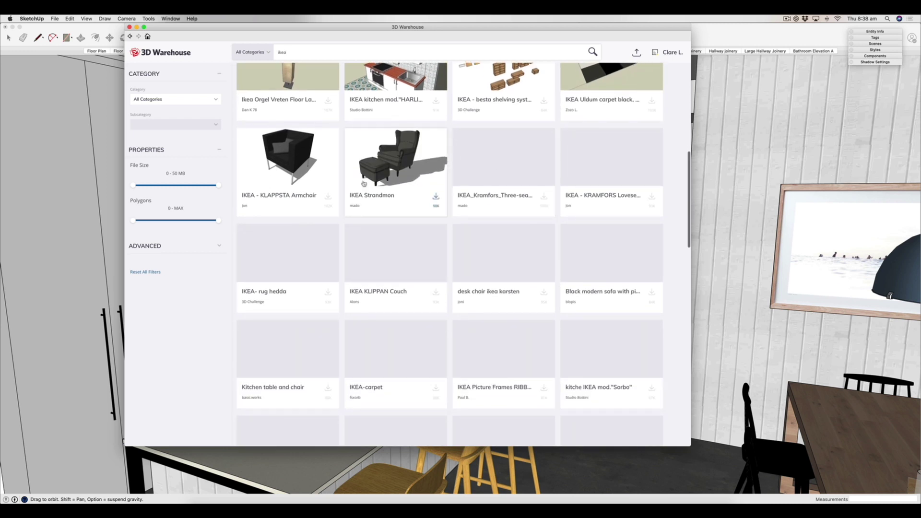
{"action": "scroll", "coordinate": [411, 172], "scroll_direction": "down", "scroll_amount": 2}
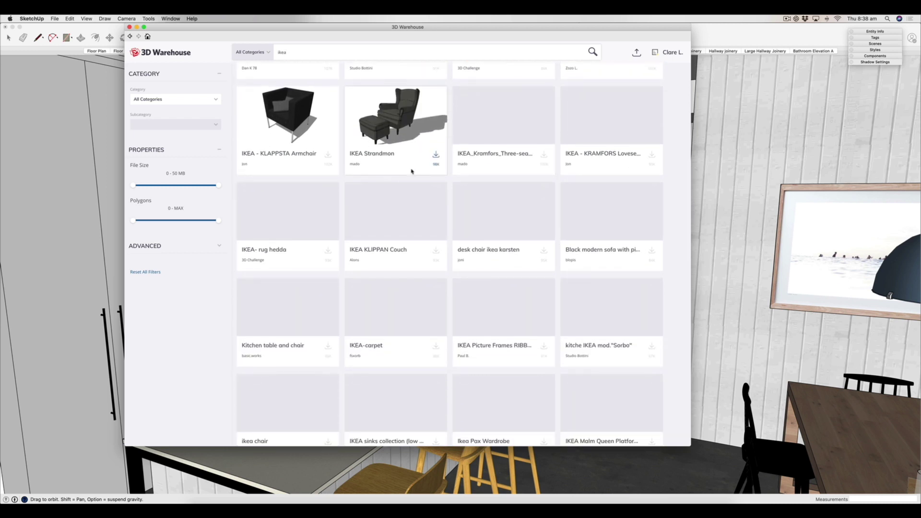
{"action": "scroll", "coordinate": [411, 172], "scroll_direction": "down", "scroll_amount": 3}
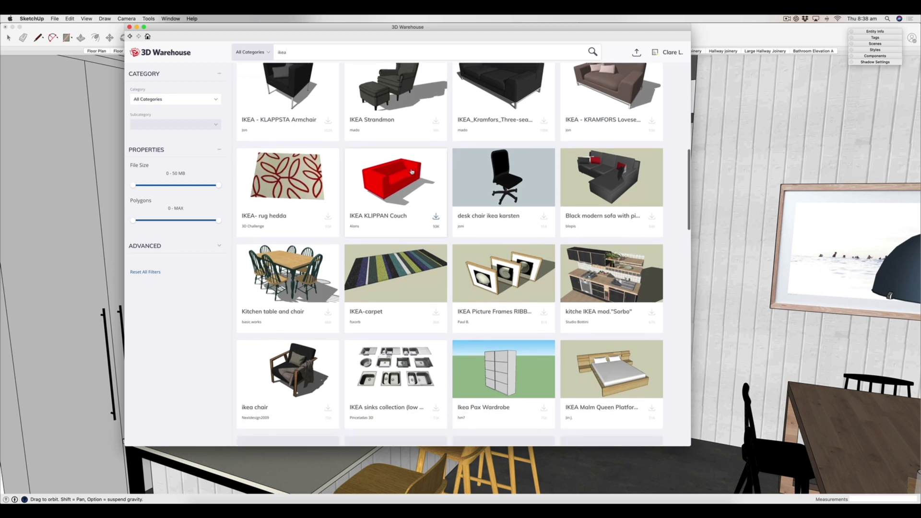
Browse further down the IKEA results past the wardrobes, lamps, stools and shelves, and close the 3D Warehouse.
{"action": "scroll", "coordinate": [411, 171], "scroll_direction": "down", "scroll_amount": 5}
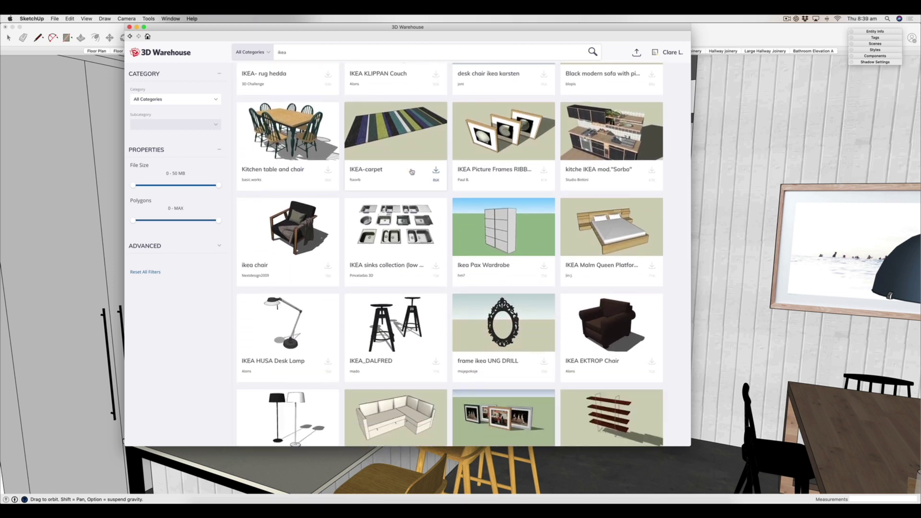
{"action": "scroll", "coordinate": [411, 172], "scroll_direction": "down", "scroll_amount": 3}
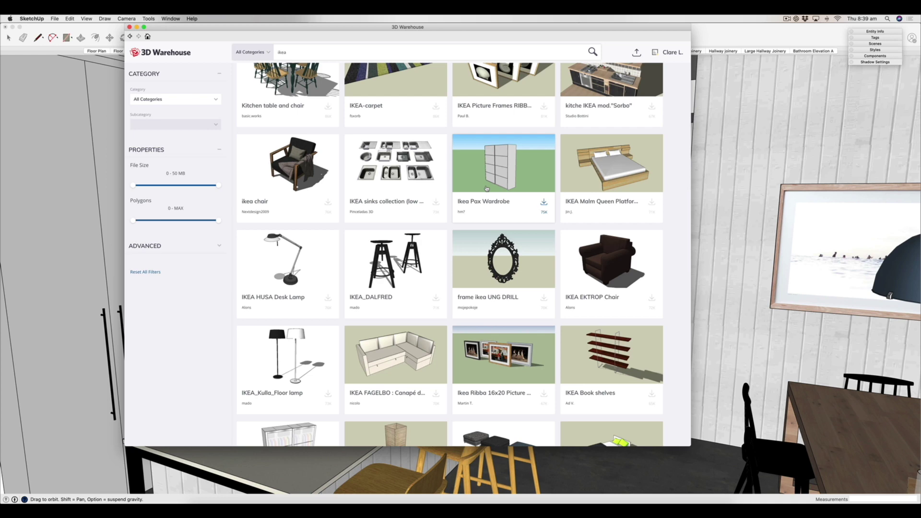
{"action": "left_click", "coordinate": [544, 202]}
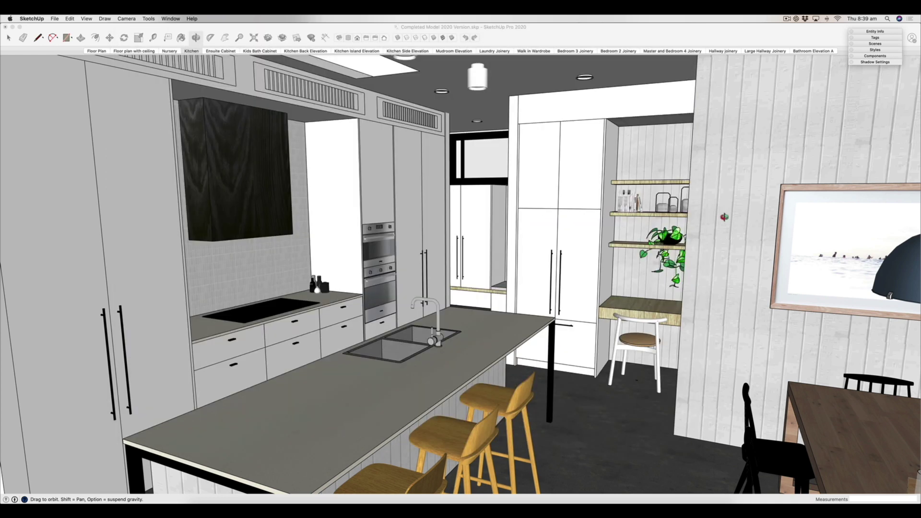
Look over the kitchen island, bar stools and desk nook from a slightly different angle.
{"action": "mouse_move", "coordinate": [493, 322]}
{"action": "middle_mouse_down"}
{"action": "mouse_move", "coordinate": [521, 297]}
{"action": "mouse_move", "coordinate": [497, 281]}
{"action": "mouse_move", "coordinate": [546, 289]}
{"action": "middle_mouse_up"}
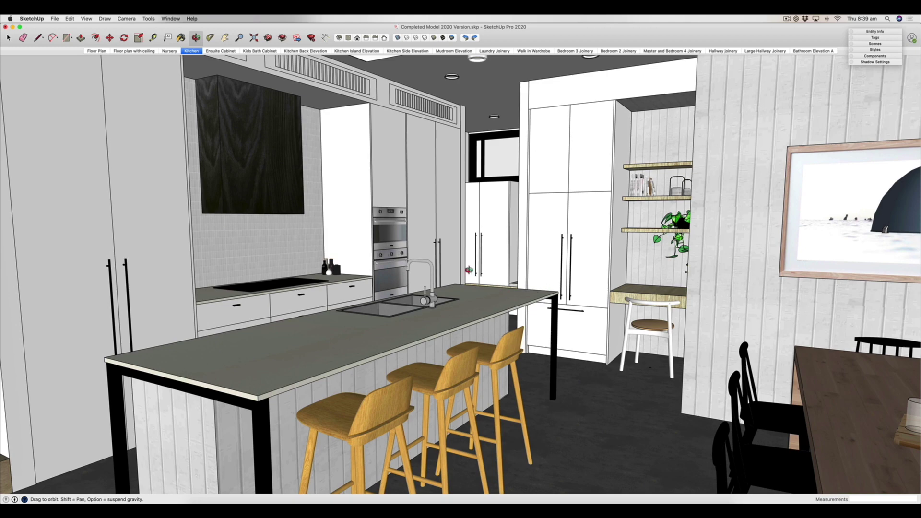
{"action": "scroll", "coordinate": [503, 286], "scroll_direction": "up", "scroll_amount": 5}
{"action": "middle_click_drag", "start_coordinate": [538, 280], "coordinate": [459, 286]}
Switch to the Floor Plan scene and select the L-shaped sofa in the living area.
{"action": "key", "text": "Home"}
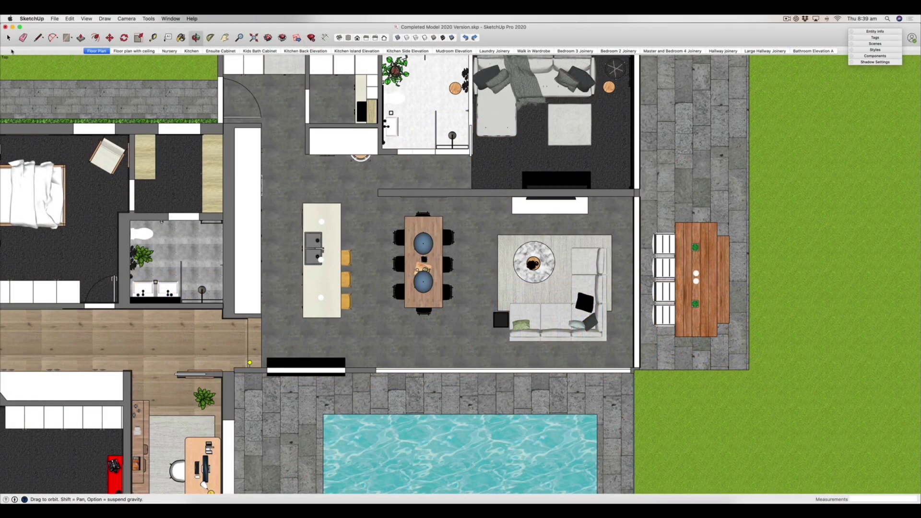
{"action": "key", "text": "space"}
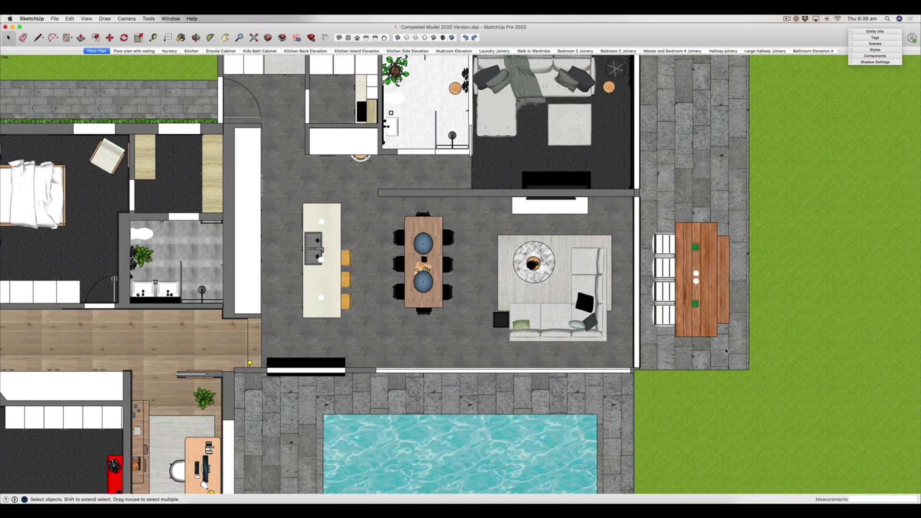
{"action": "left_click", "coordinate": [600, 295]}
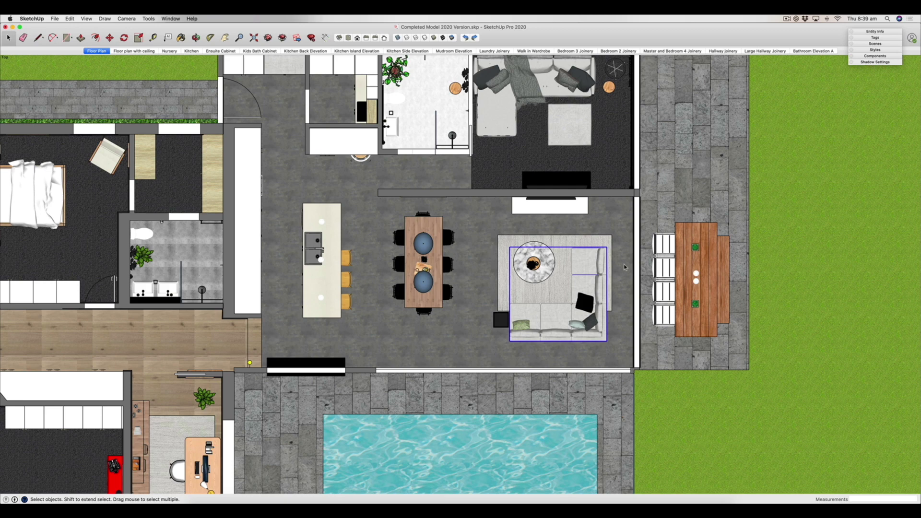
View the living area in 3D and scale the L-shaped sofa narrower, to about 0.83 along the red axis.
{"action": "scroll", "coordinate": [622, 253], "scroll_direction": "up", "scroll_amount": 3}
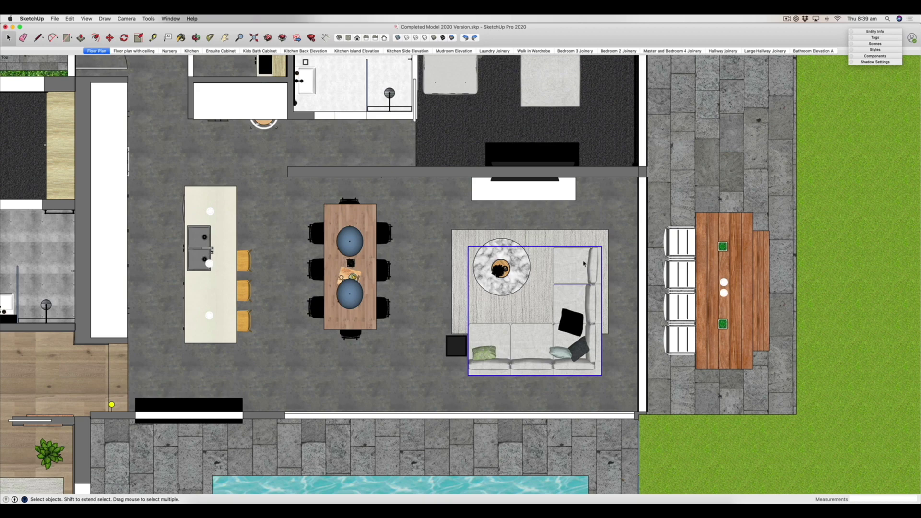
{"action": "middle_click_drag", "start_coordinate": [344, 219], "coordinate": [378, 334]}
{"action": "middle_click_drag", "start_coordinate": [595, 248], "coordinate": [540, 210]}
{"action": "scroll", "coordinate": [489, 208], "scroll_direction": "up", "scroll_amount": 5}
{"action": "scroll", "coordinate": [482, 203], "scroll_direction": "down", "scroll_amount": 5}
{"action": "scroll", "coordinate": [541, 210], "scroll_direction": "up", "scroll_amount": 4}
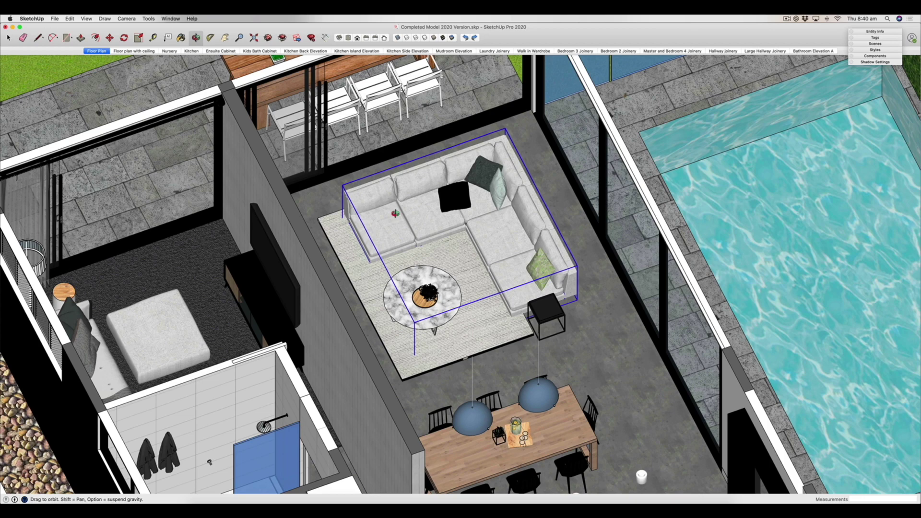
{"action": "scroll", "coordinate": [396, 213], "scroll_direction": "down", "scroll_amount": 3}
{"action": "middle_click_drag", "start_coordinate": [396, 213], "coordinate": [360, 220]}
{"action": "scroll", "coordinate": [386, 219], "scroll_direction": "down", "scroll_amount": 2}
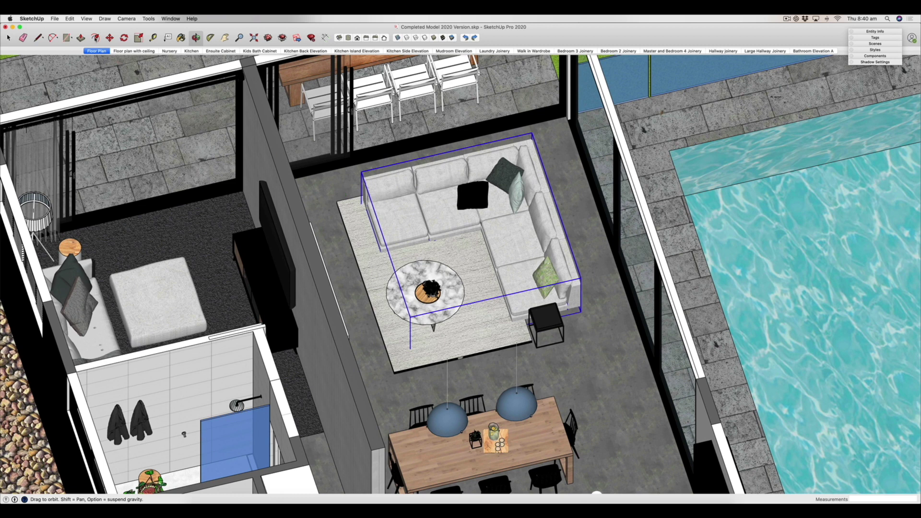
{"action": "key", "text": "s"}
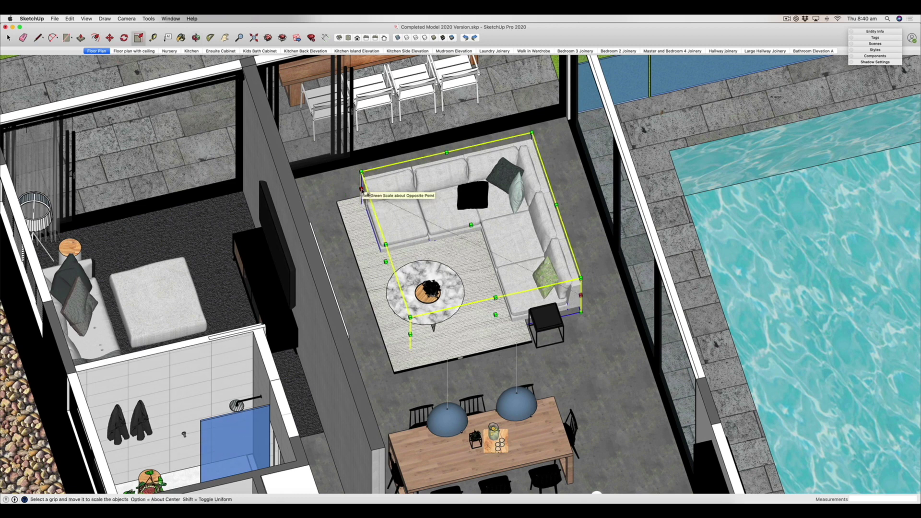
{"action": "left_click_drag", "start_coordinate": [362, 189], "coordinate": [396, 196]}
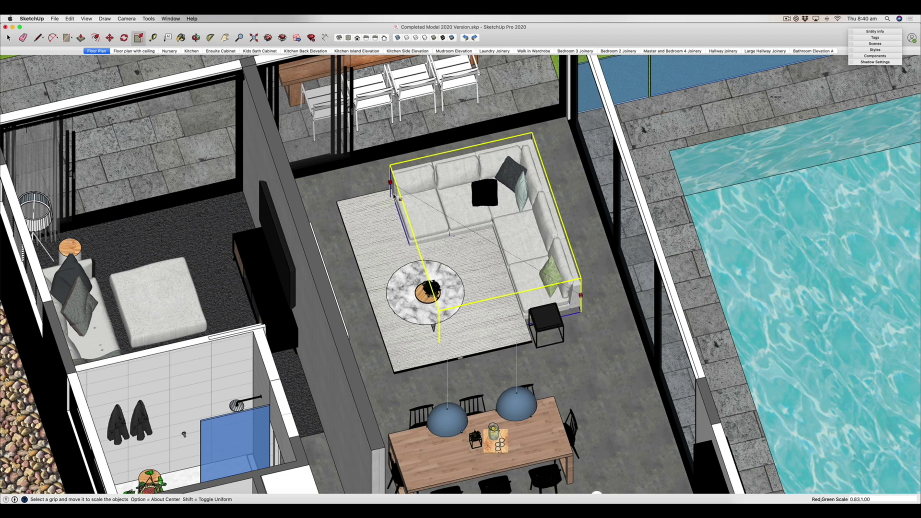
{"action": "left_click_drag", "start_coordinate": [394, 195], "coordinate": [394, 195]}
{"action": "key", "text": "space"}
Scale the dining table and chairs to about 1.33 along the green axis and 1.26 along the red axis.
{"action": "left_click", "coordinate": [507, 410]}
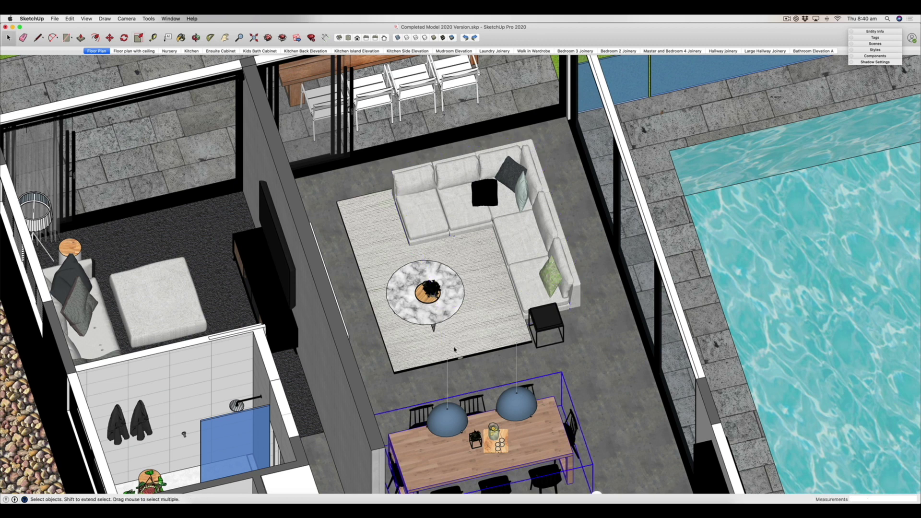
{"action": "key", "text": "s"}
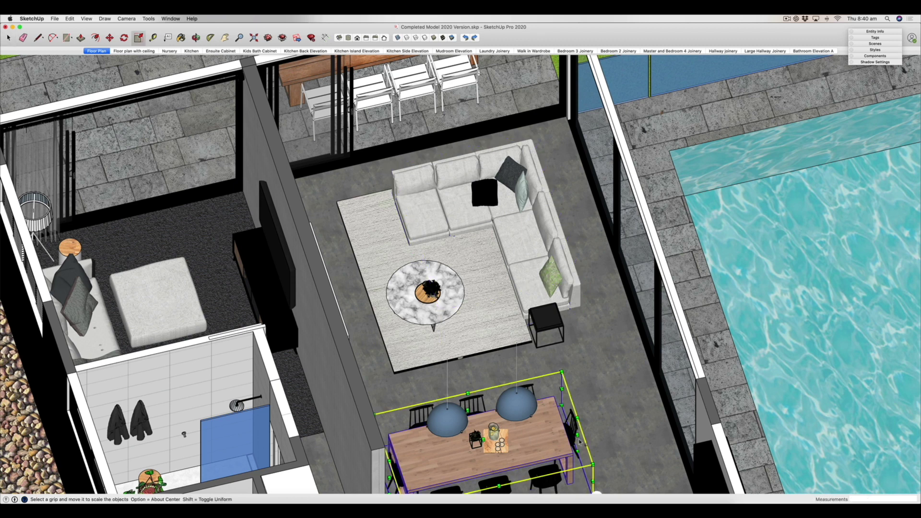
{"action": "left_click_drag", "start_coordinate": [582, 448], "coordinate": [640, 421]}
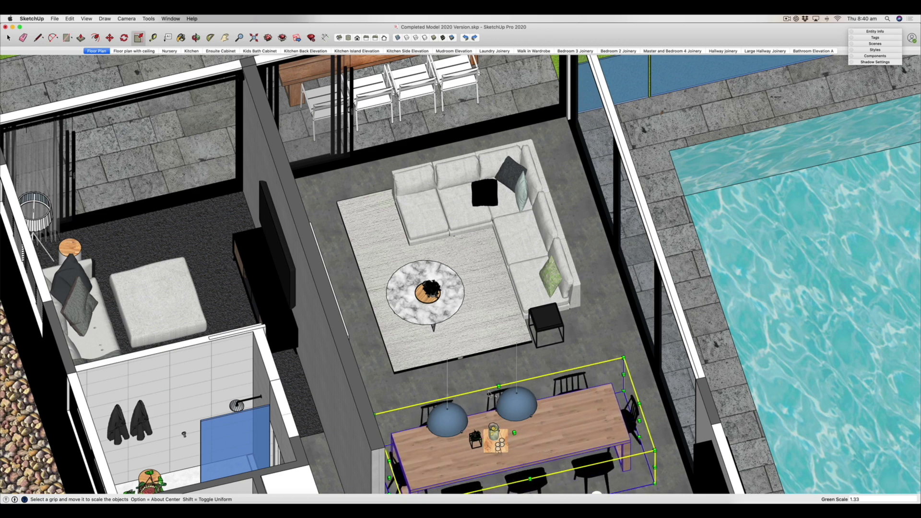
{"action": "scroll", "coordinate": [489, 376], "scroll_direction": "down", "scroll_amount": 3}
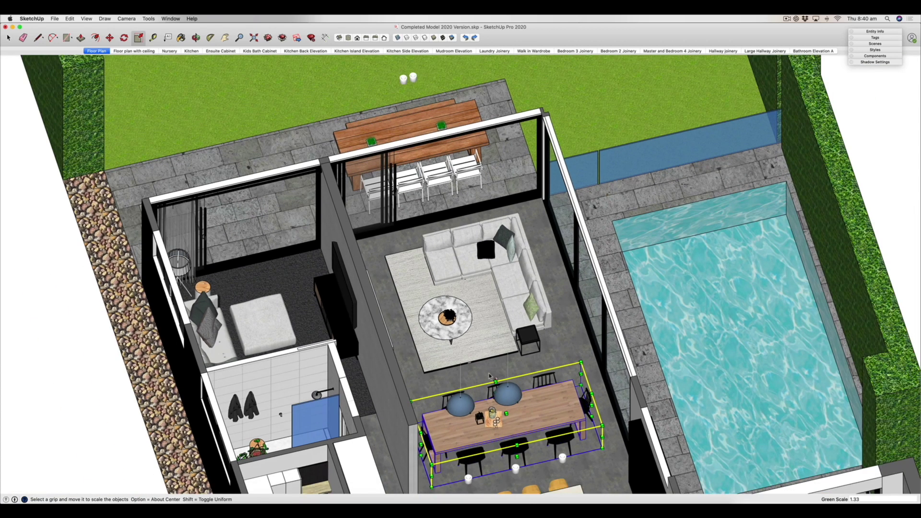
{"action": "scroll", "coordinate": [489, 376], "scroll_direction": "down", "scroll_amount": 1}
{"action": "left_click_drag", "start_coordinate": [515, 440], "coordinate": [519, 463]}
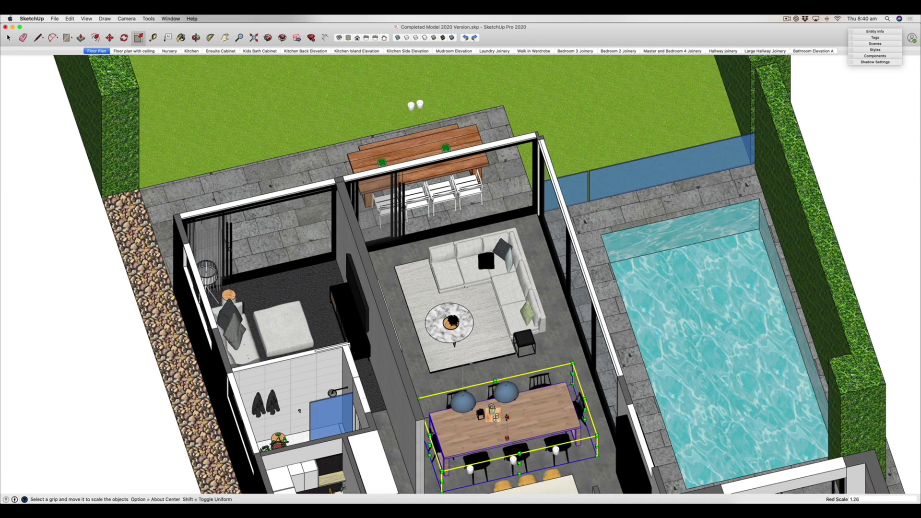
Measure across the length of the enlarged dining table with the Tape Measure.
{"action": "scroll", "coordinate": [520, 462], "scroll_direction": "up", "scroll_amount": 5}
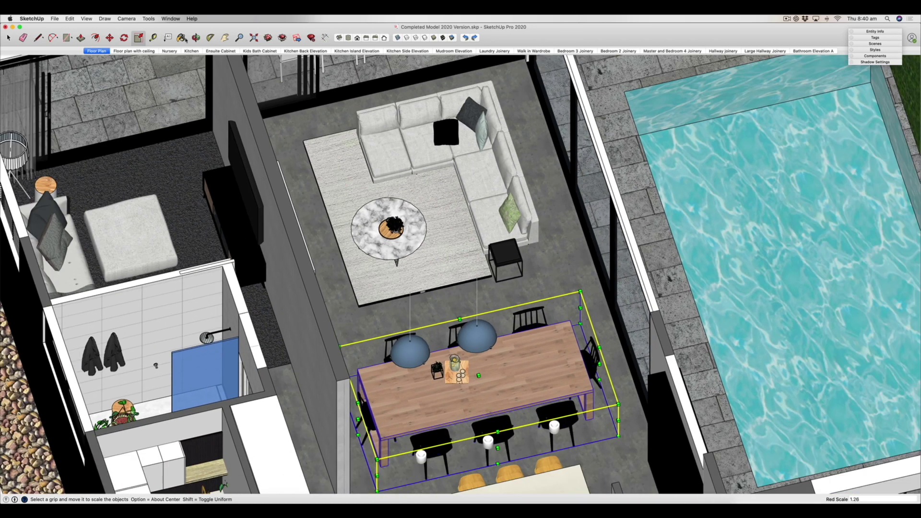
{"action": "key", "text": "t"}
{"action": "left_click", "coordinate": [373, 414]}
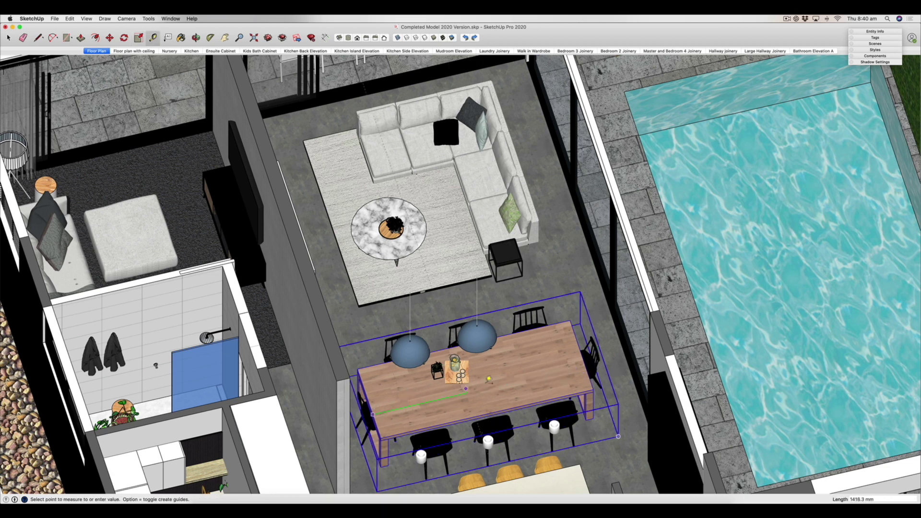
{"action": "left_click", "coordinate": [586, 360]}
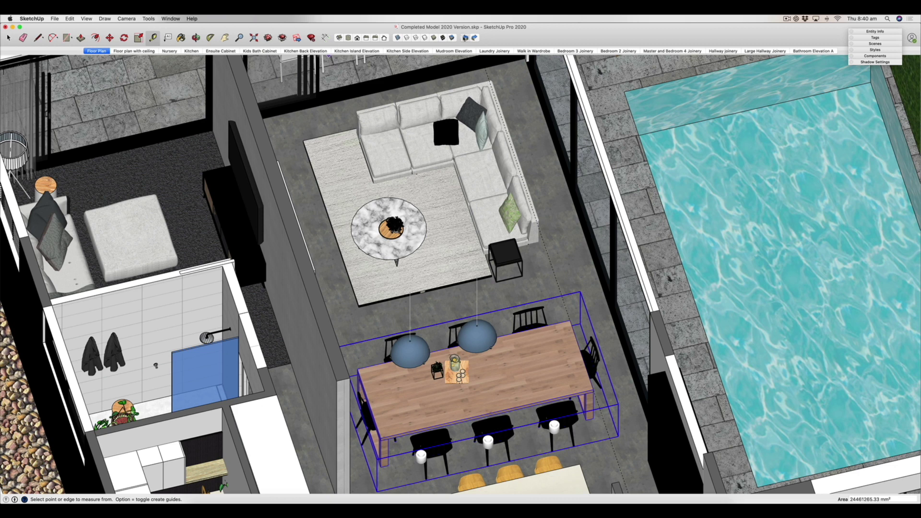
Undo the measuring guides and the scaling of the dining table and sofa, and deselect the table.
{"action": "left_click", "coordinate": [465, 37]}
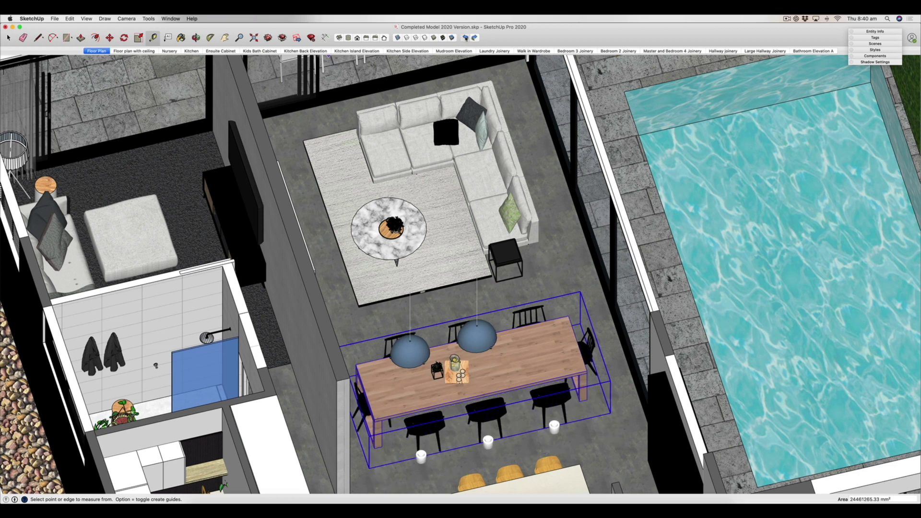
{"action": "left_click", "coordinate": [465, 37]}
{"action": "left_click", "coordinate": [465, 38]}
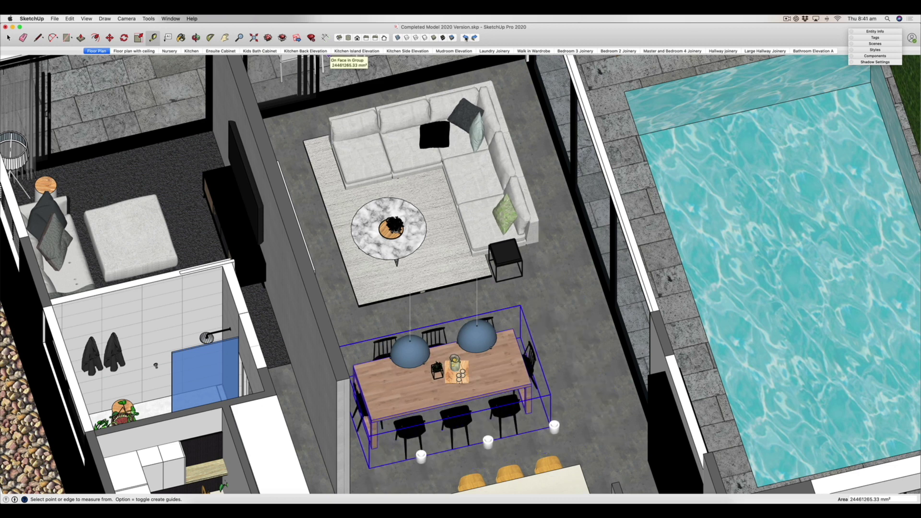
{"action": "left_click", "coordinate": [465, 38]}
{"action": "left_click", "coordinate": [465, 37]}
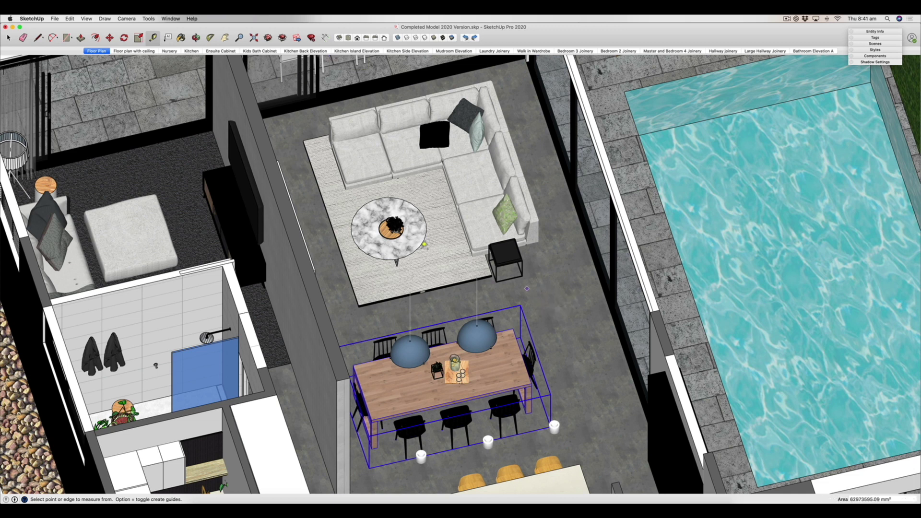
{"action": "left_click", "coordinate": [9, 37]}
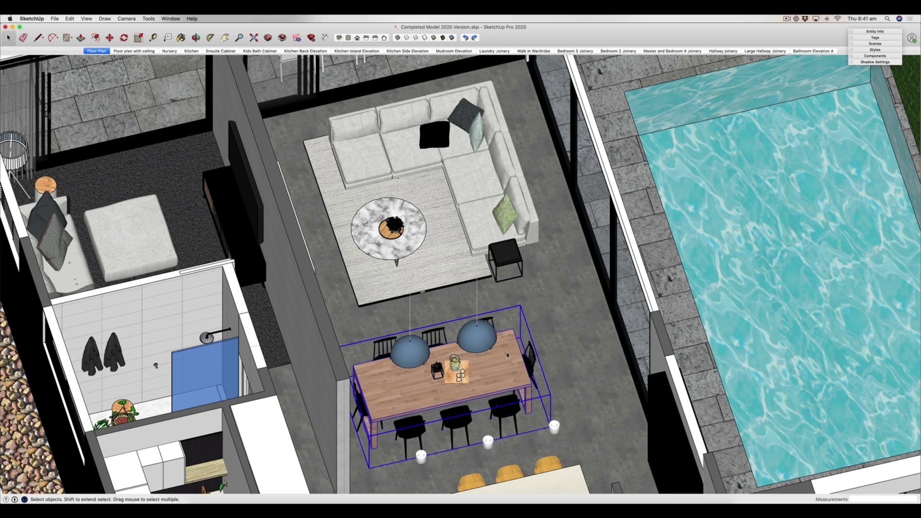
{"action": "left_click", "coordinate": [570, 323]}
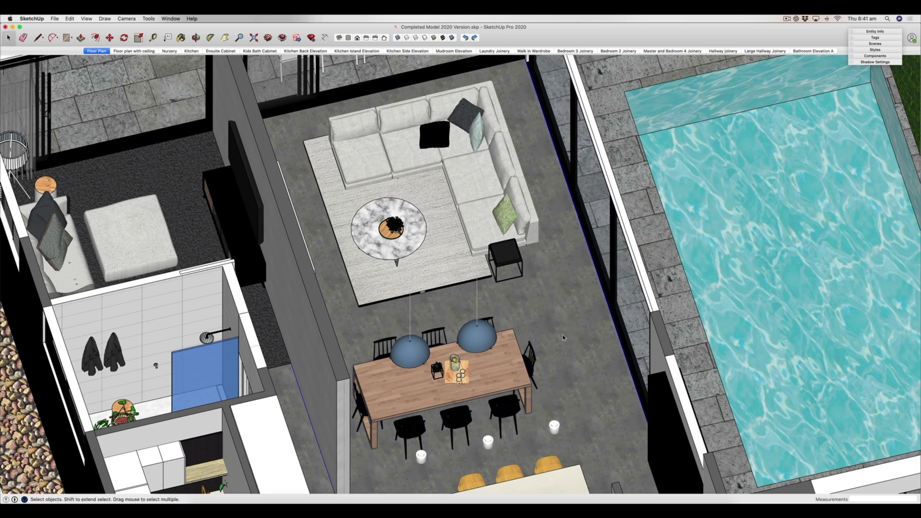
Return to the Kitchen scene, select the blue dome pendant lights and view them over the dining table.
{"action": "key", "text": "Page_Down"}
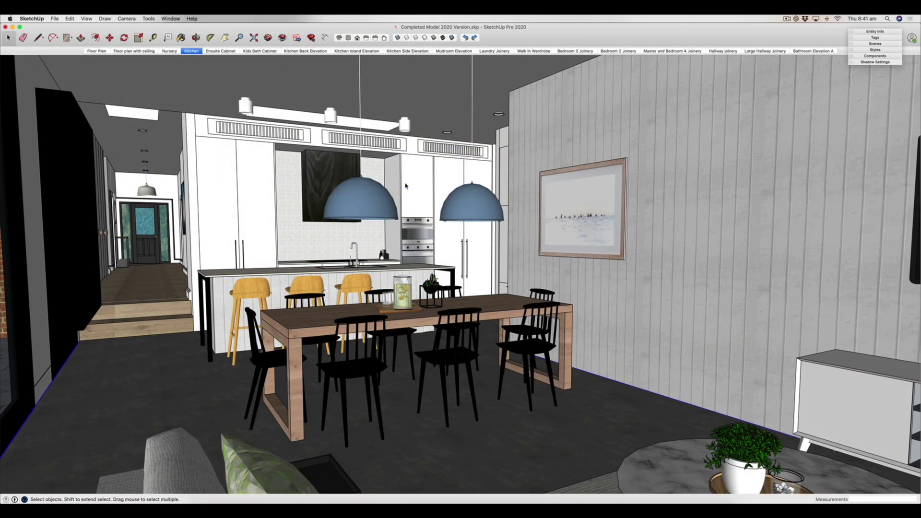
{"action": "scroll", "coordinate": [475, 198], "scroll_direction": "up", "scroll_amount": 3}
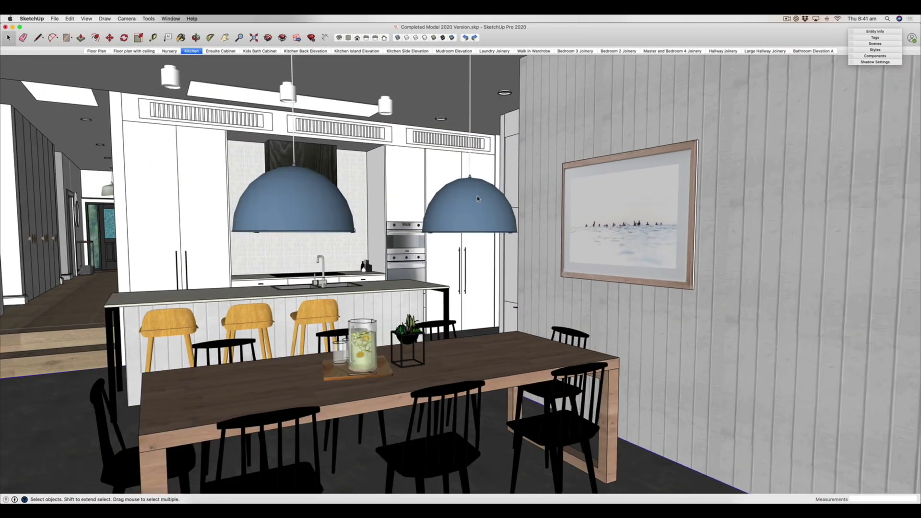
{"action": "left_click", "coordinate": [476, 221]}
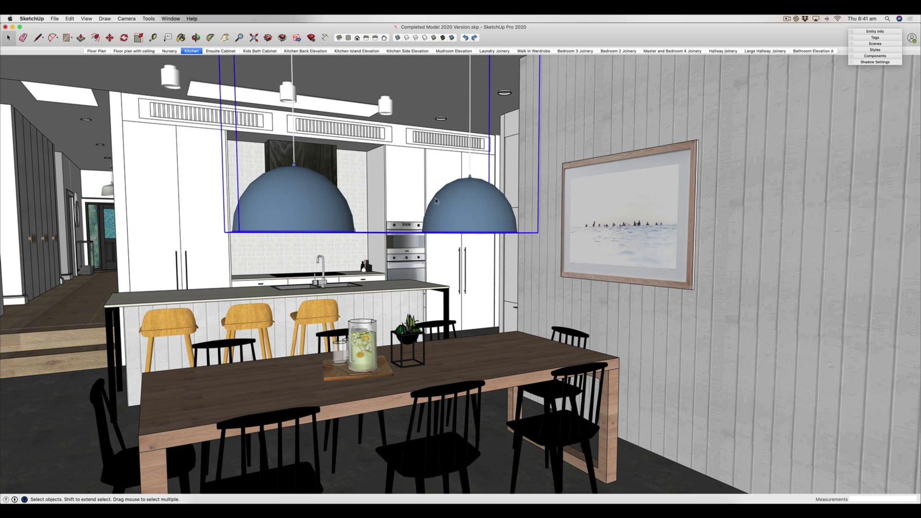
{"action": "scroll", "coordinate": [509, 244], "scroll_direction": "down", "scroll_amount": 5}
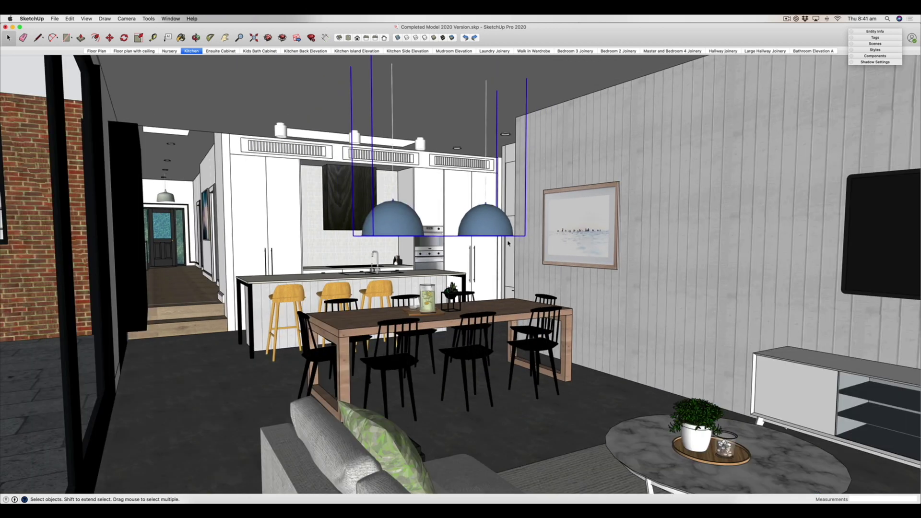
{"action": "scroll", "coordinate": [505, 220], "scroll_direction": "up", "scroll_amount": 2}
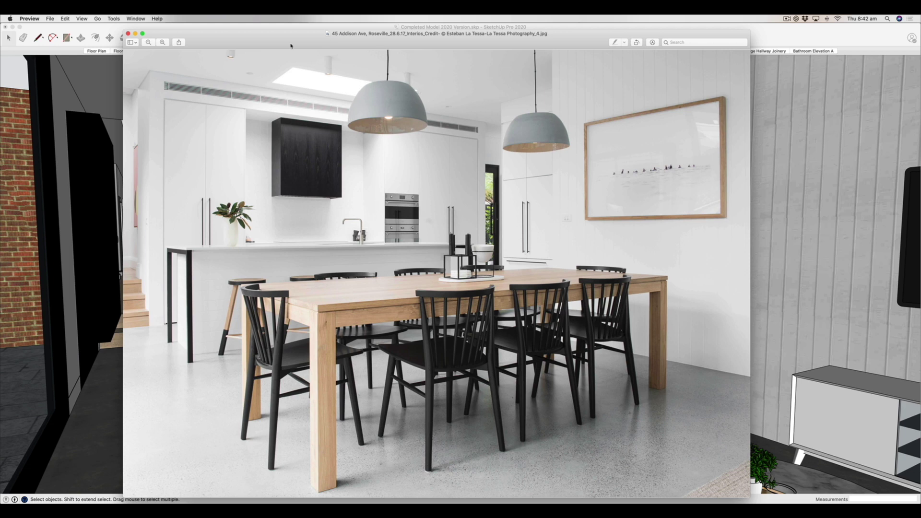
Switch to Preview and move the photo of the finished kitchen around to compare it with the model.
{"action": "mouse_move", "coordinate": [214, 48]}
{"action": "left_mouse_down"}
{"action": "mouse_move", "coordinate": [324, 157]}
{"action": "mouse_move", "coordinate": [329, 287]}
{"action": "left_mouse_up"}
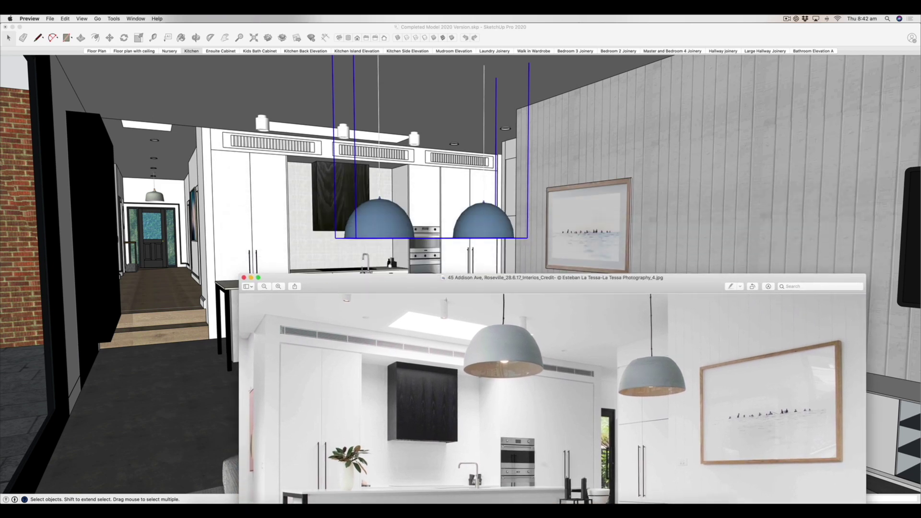
{"action": "left_click_drag", "start_coordinate": [601, 285], "coordinate": [500, 39]}
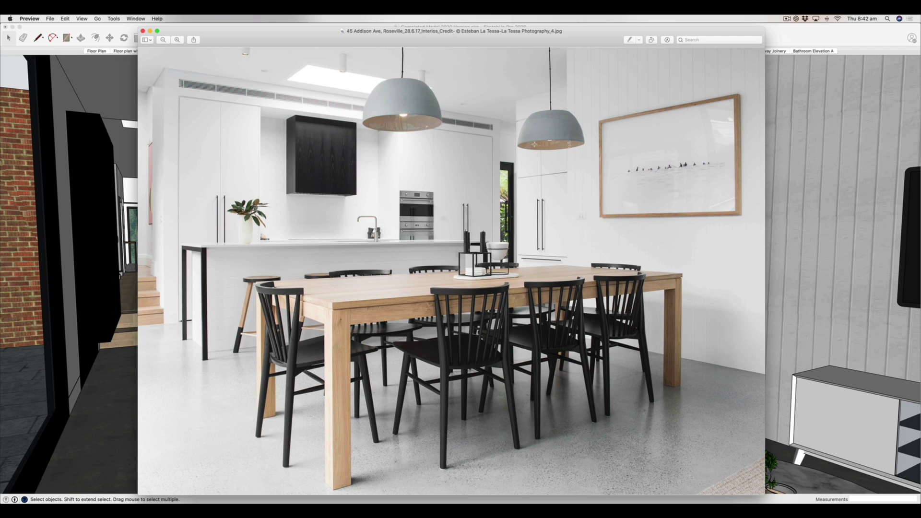
{"action": "mouse_move", "coordinate": [603, 46]}
{"action": "left_mouse_down"}
{"action": "mouse_move", "coordinate": [368, 43]}
{"action": "mouse_move", "coordinate": [354, 85]}
{"action": "left_mouse_up"}
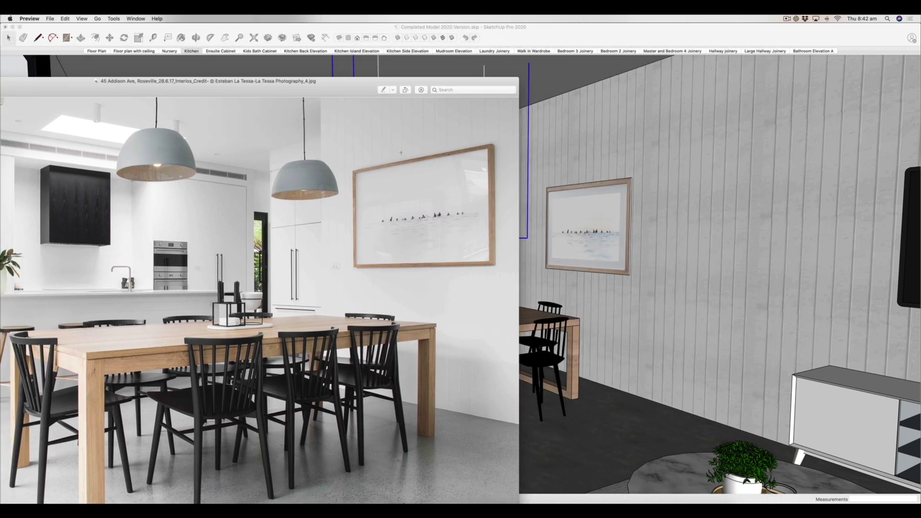
{"action": "key", "text": "super+plus"}
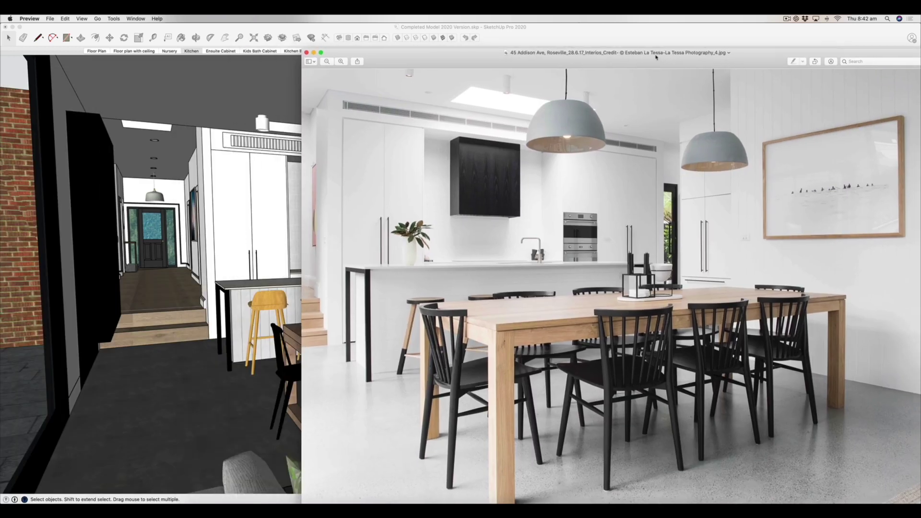
{"action": "left_click_drag", "start_coordinate": [656, 57], "coordinate": [640, 57]}
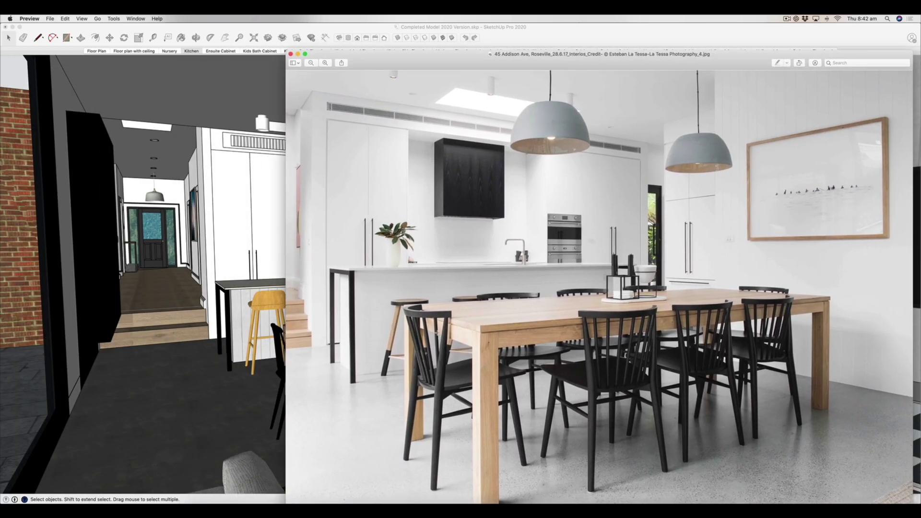
Shrink the finished kitchen photo to compare it beside the model, minimise it and return to SketchUp.
{"action": "mouse_move", "coordinate": [286, 50]}
{"action": "left_mouse_down"}
{"action": "mouse_move", "coordinate": [552, 240]}
{"action": "mouse_move", "coordinate": [557, 261]}
{"action": "mouse_move", "coordinate": [552, 205]}
{"action": "mouse_move", "coordinate": [541, 236]}
{"action": "left_mouse_up"}
{"action": "left_click_drag", "start_coordinate": [718, 251], "coordinate": [732, 245]}
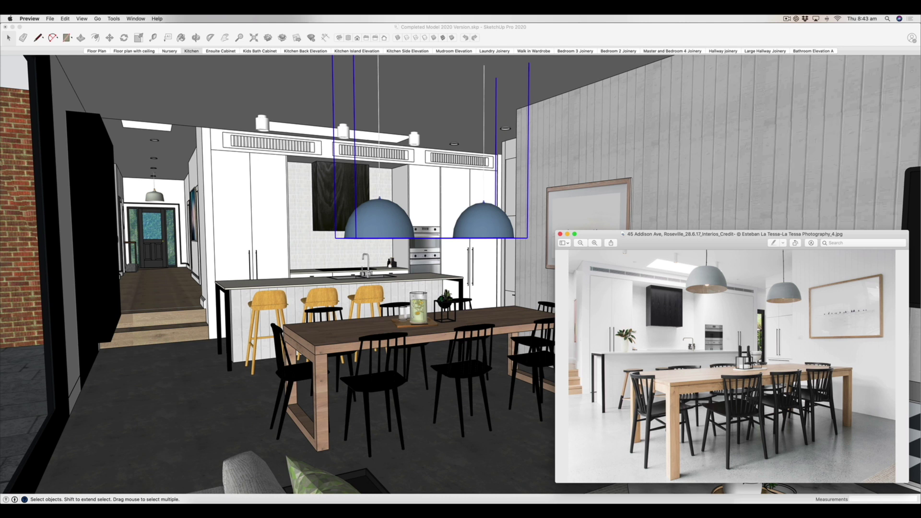
{"action": "left_click", "coordinate": [569, 235]}
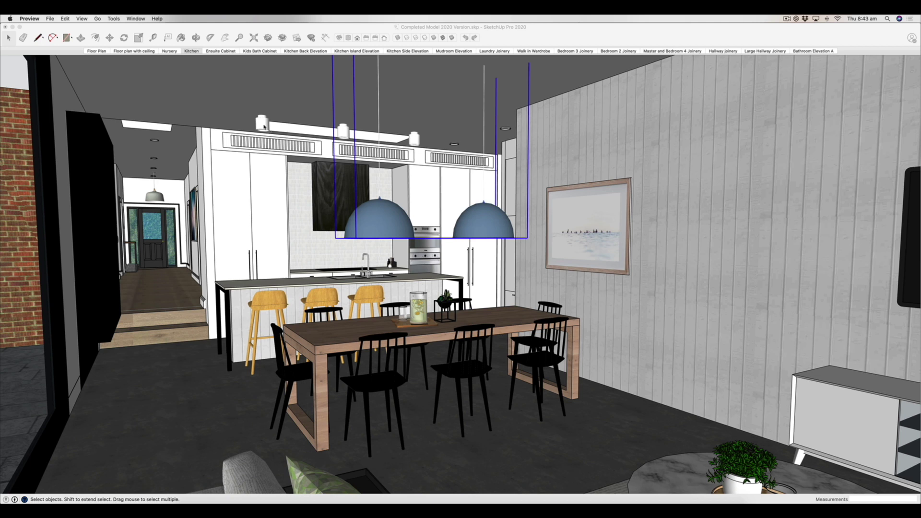
{"action": "left_click", "coordinate": [246, 104]}
{"action": "left_click", "coordinate": [277, 131]}
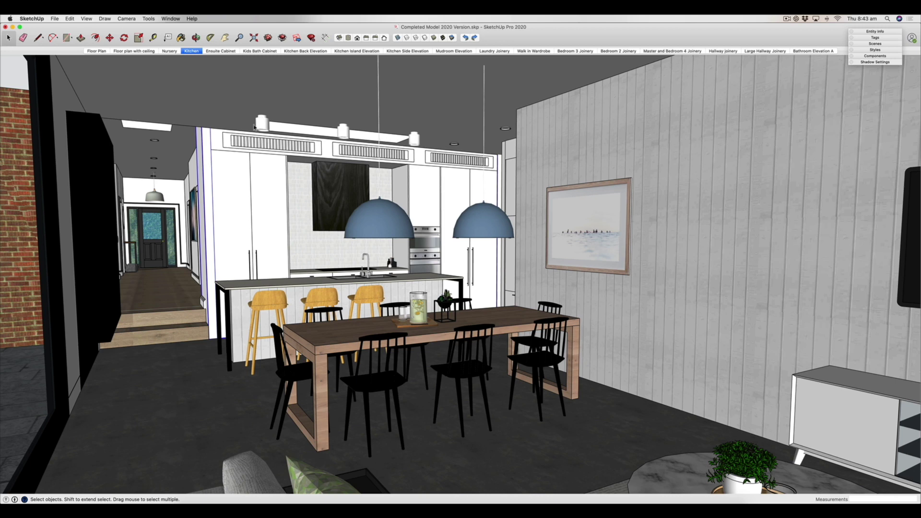
Open the kitchen island group for editing and select the sink tap inside it.
{"action": "scroll", "coordinate": [295, 206], "scroll_direction": "up", "scroll_amount": 5}
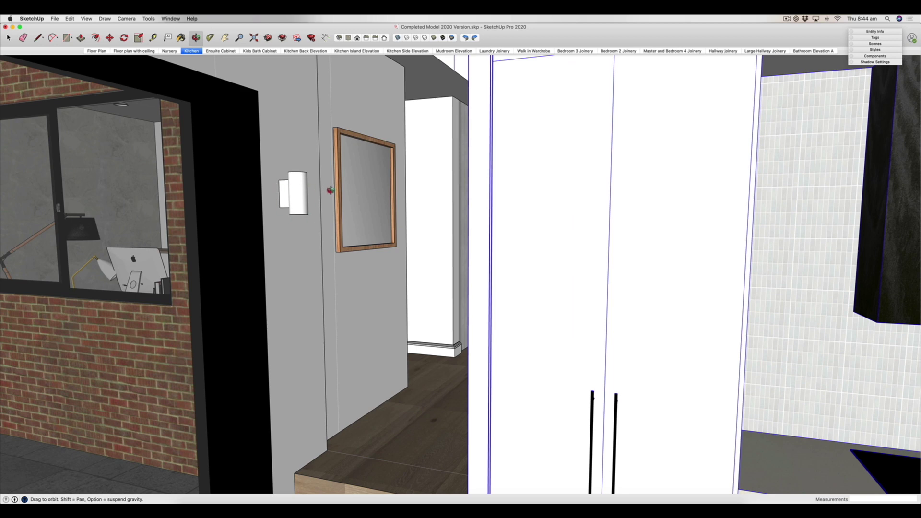
{"action": "scroll", "coordinate": [362, 230], "scroll_direction": "down", "scroll_amount": 5}
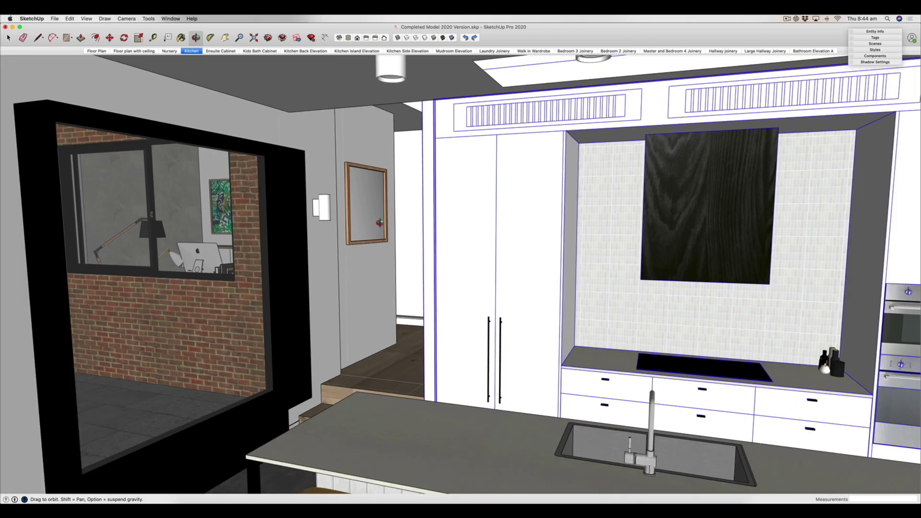
{"action": "scroll", "coordinate": [380, 223], "scroll_direction": "down", "scroll_amount": 4}
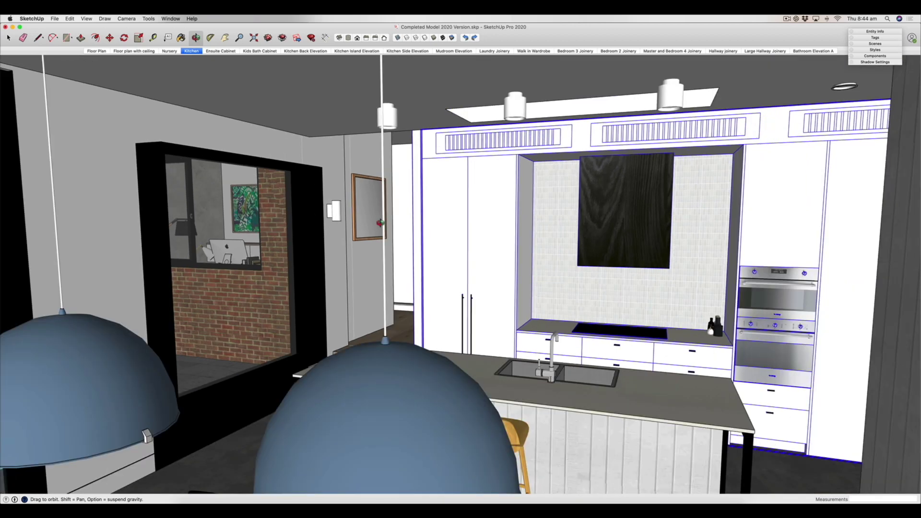
{"action": "scroll", "coordinate": [380, 223], "scroll_direction": "down", "scroll_amount": 10}
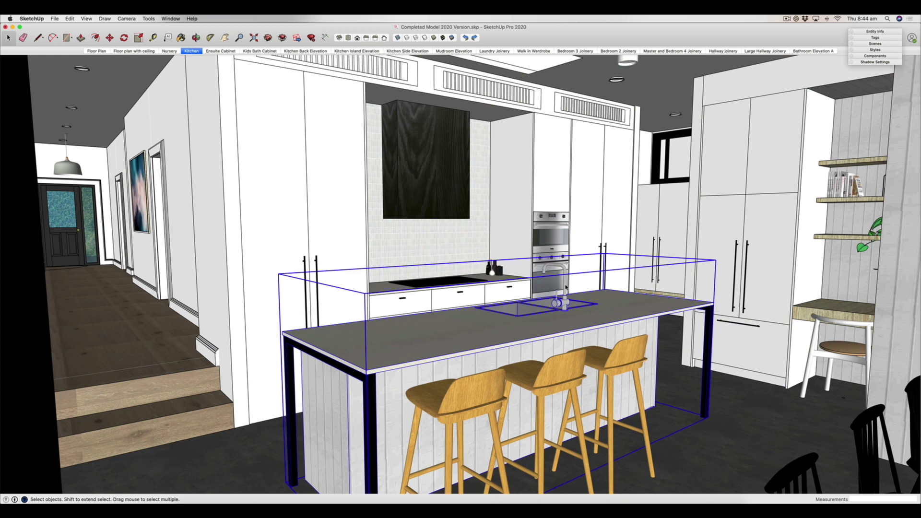
{"action": "double_click", "coordinate": [566, 287]}
{"action": "left_click", "coordinate": [566, 287]}
{"action": "scroll", "coordinate": [567, 287], "scroll_direction": "up", "scroll_amount": 8}
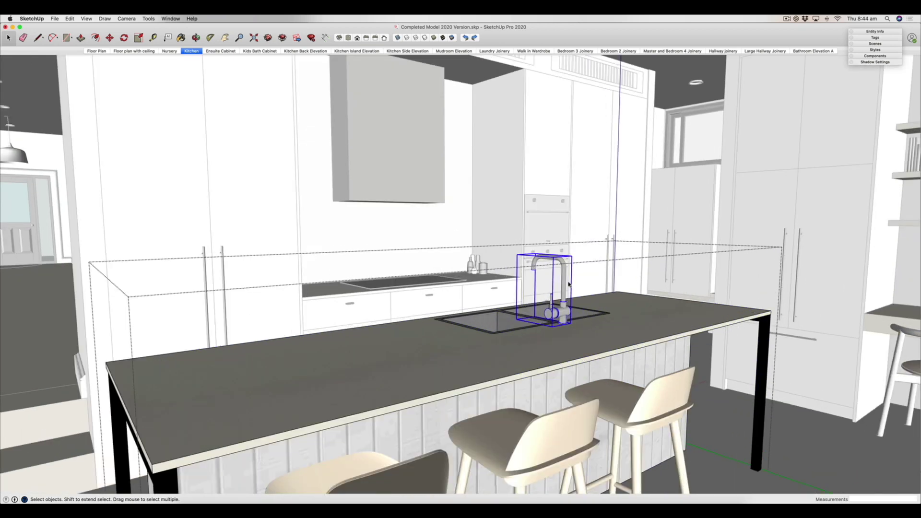
{"action": "scroll", "coordinate": [562, 285], "scroll_direction": "down", "scroll_amount": 10}
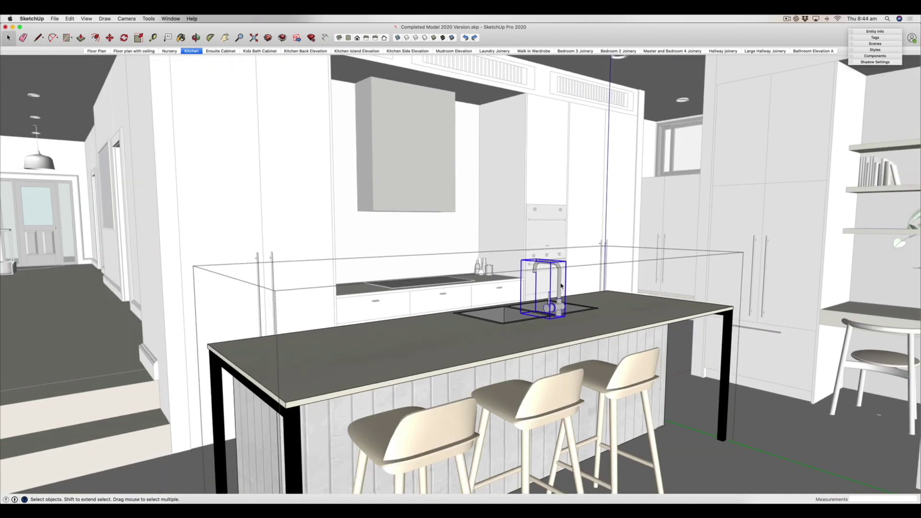
{"action": "scroll", "coordinate": [563, 288], "scroll_direction": "up", "scroll_amount": 10}
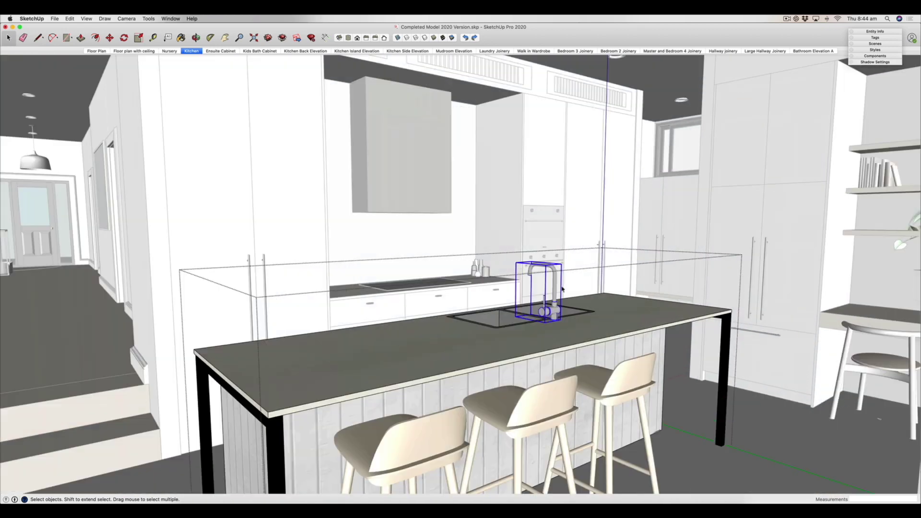
{"action": "scroll", "coordinate": [562, 288], "scroll_direction": "down", "scroll_amount": 5}
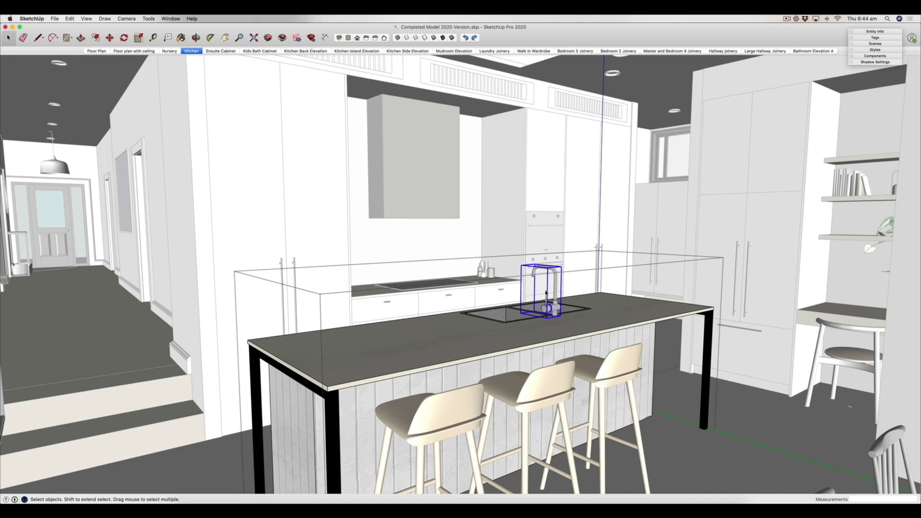
Open the nested tap groups and paint the tap's spout with aged brass from The Little Design Corner materials.
{"action": "double_click", "coordinate": [558, 290]}
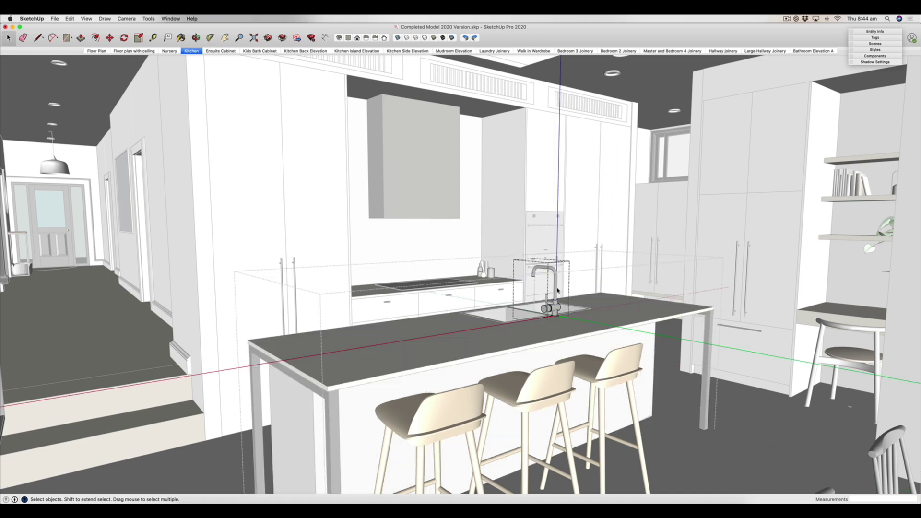
{"action": "left_click", "coordinate": [556, 291]}
{"action": "double_click", "coordinate": [556, 290]}
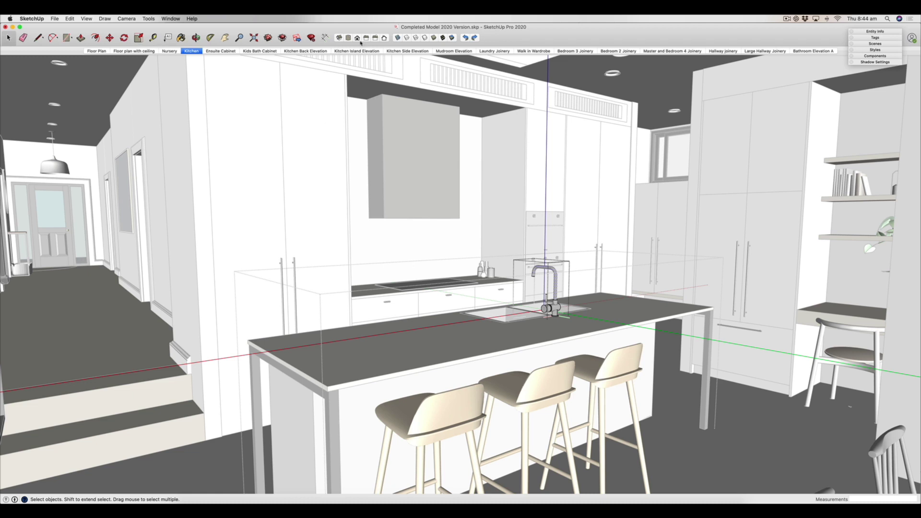
{"action": "left_click", "coordinate": [185, 40]}
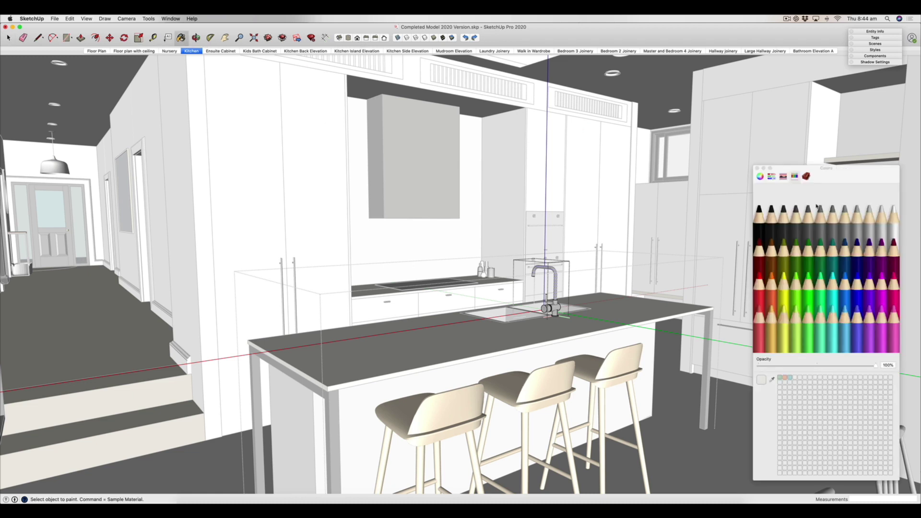
{"action": "left_click", "coordinate": [806, 176]}
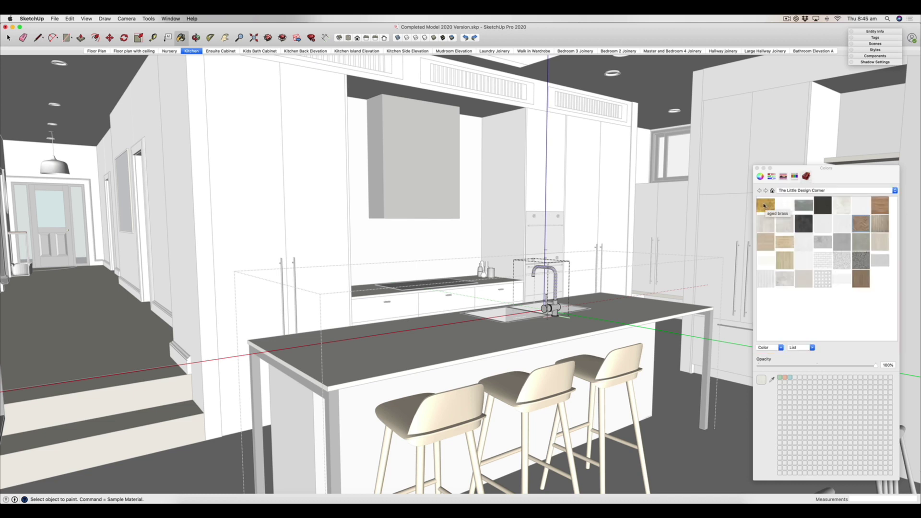
{"action": "left_click", "coordinate": [766, 206]}
{"action": "left_click", "coordinate": [560, 276]}
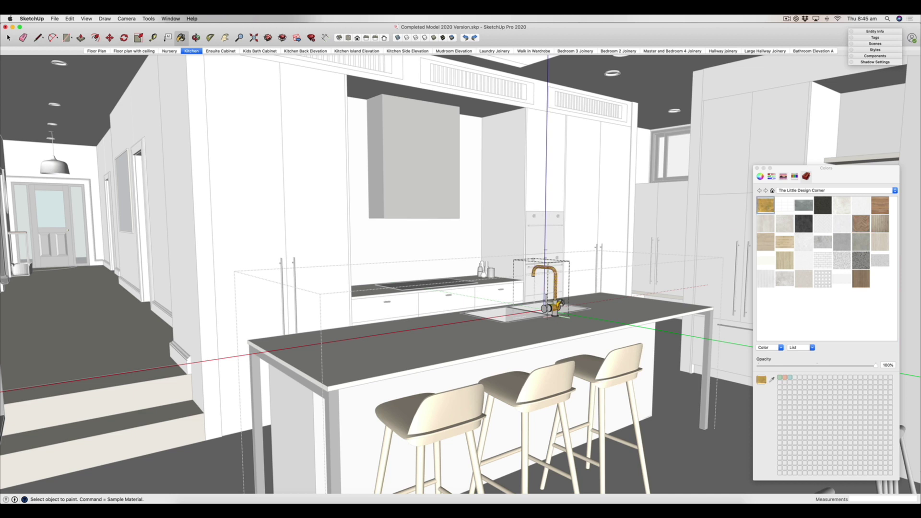
Paint the tap's lever and mixer body with the same aged brass material.
{"action": "scroll", "coordinate": [559, 300], "scroll_direction": "up", "scroll_amount": 3}
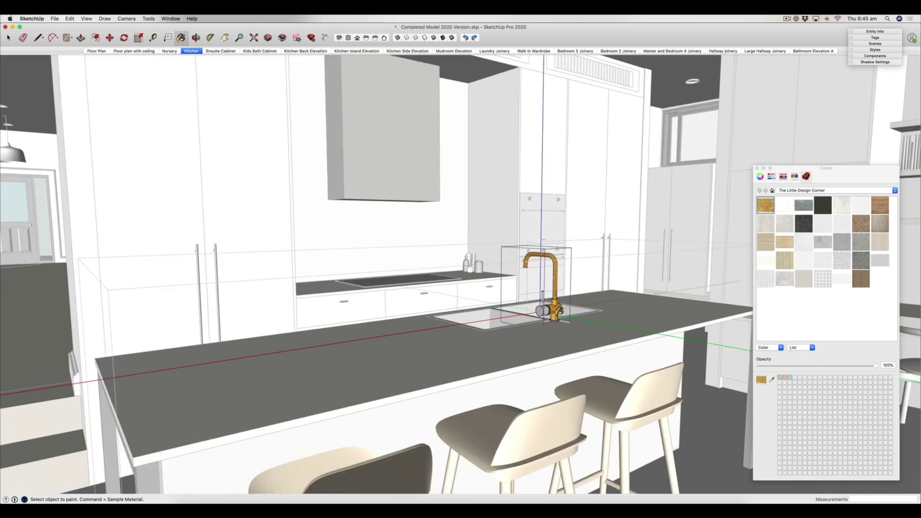
{"action": "left_click", "coordinate": [545, 307]}
{"action": "scroll", "coordinate": [547, 299], "scroll_direction": "up", "scroll_amount": 4}
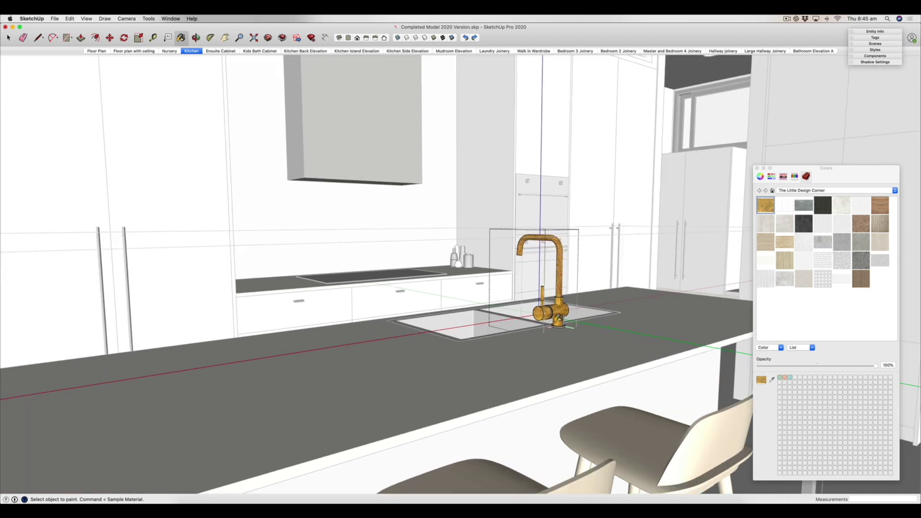
{"action": "scroll", "coordinate": [562, 317], "scroll_direction": "up", "scroll_amount": 3}
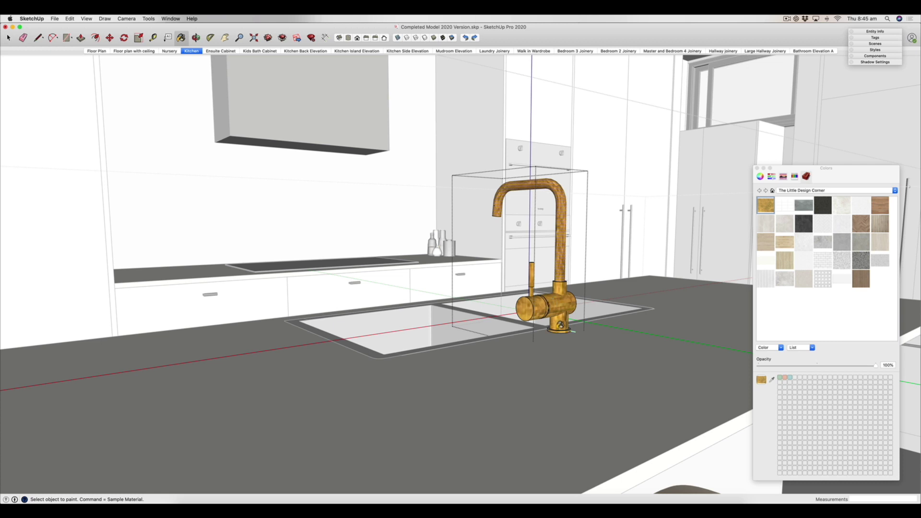
Leave the tap and island groups and view the repainted tap in the kitchen.
{"action": "scroll", "coordinate": [523, 331], "scroll_direction": "down", "scroll_amount": 2}
{"action": "scroll", "coordinate": [534, 318], "scroll_direction": "down", "scroll_amount": 2}
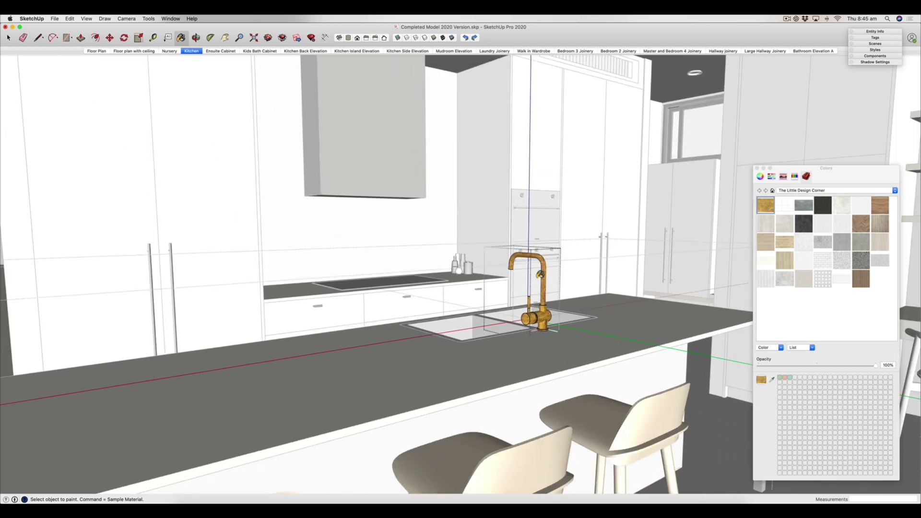
{"action": "scroll", "coordinate": [541, 279], "scroll_direction": "up", "scroll_amount": 4}
{"action": "scroll", "coordinate": [545, 279], "scroll_direction": "down", "scroll_amount": 5}
{"action": "scroll", "coordinate": [547, 279], "scroll_direction": "up", "scroll_amount": 2}
{"action": "scroll", "coordinate": [547, 280], "scroll_direction": "up", "scroll_amount": 4}
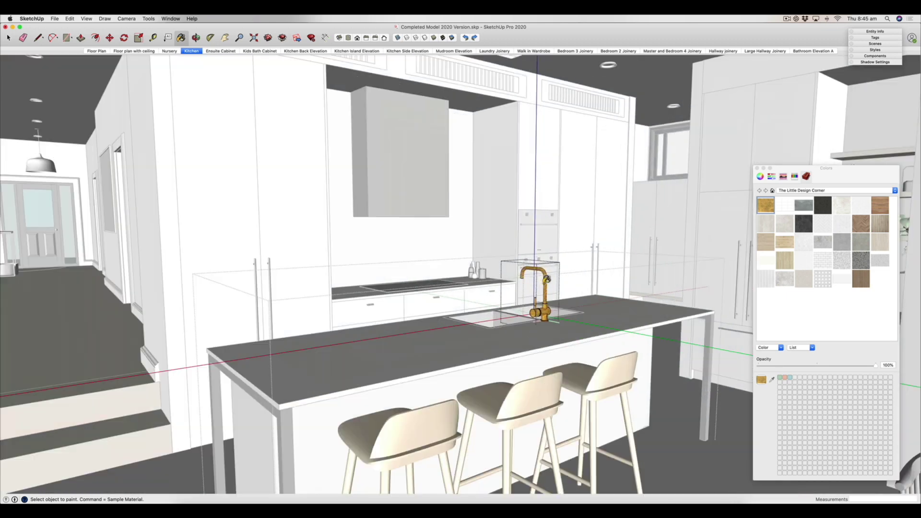
{"action": "scroll", "coordinate": [546, 282], "scroll_direction": "down", "scroll_amount": 3}
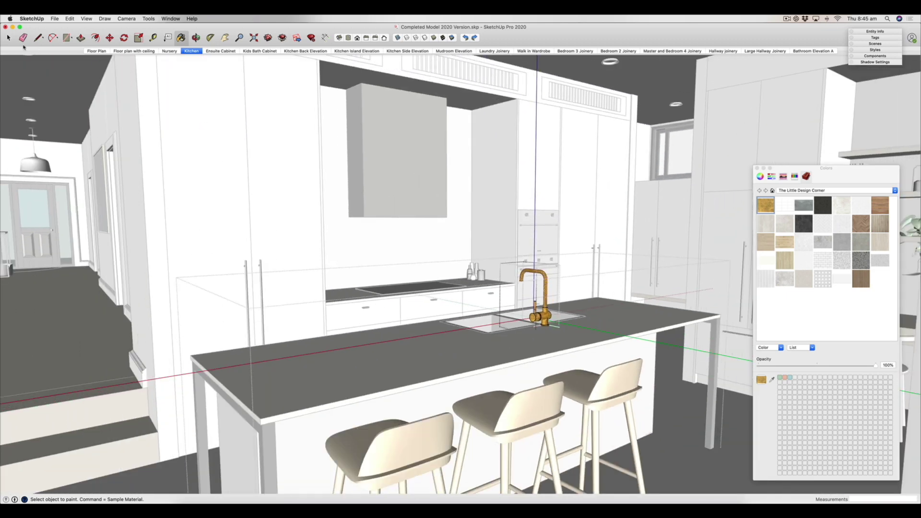
{"action": "left_click", "coordinate": [8, 37]}
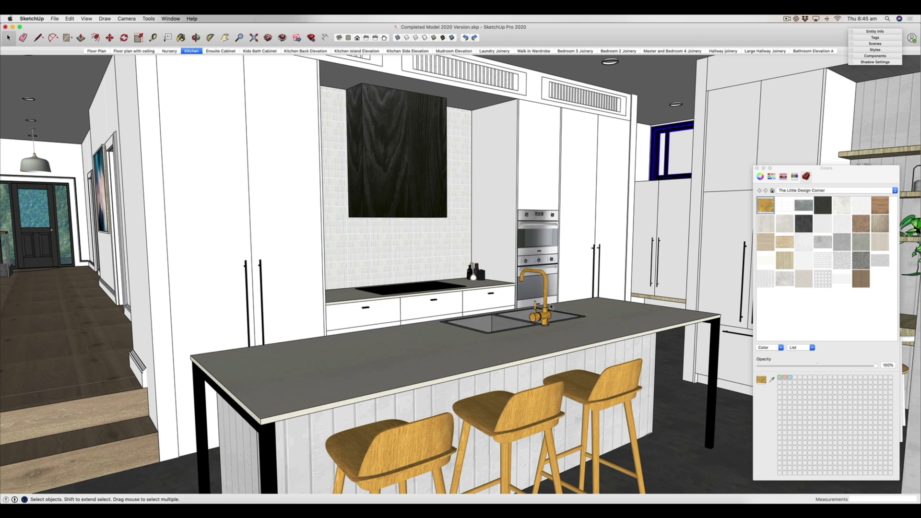
{"action": "scroll", "coordinate": [549, 295], "scroll_direction": "up", "scroll_amount": 2}
{"action": "scroll", "coordinate": [549, 295], "scroll_direction": "up", "scroll_amount": 2}
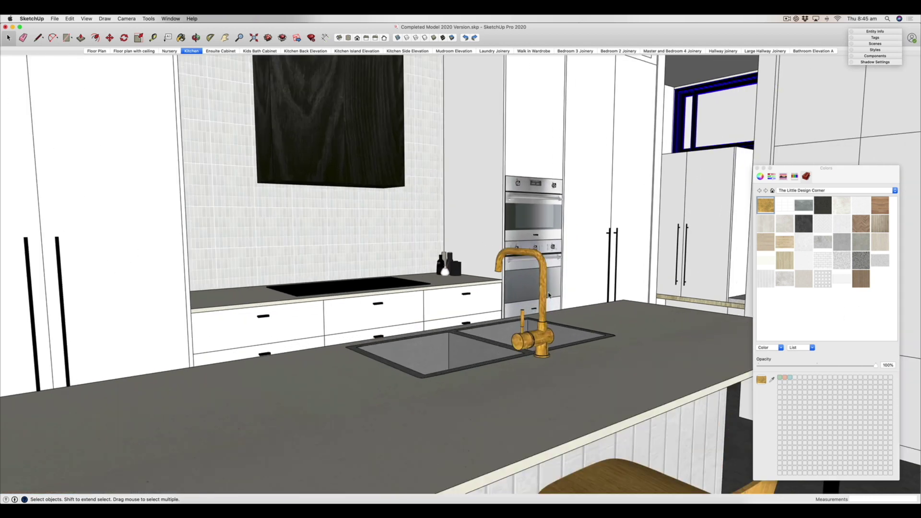
Switch to the Floor Plan scene and orbit over the open living, dining and kitchen areas.
{"action": "left_click", "coordinate": [196, 37]}
{"action": "left_click_drag", "start_coordinate": [432, 259], "coordinate": [475, 244]}
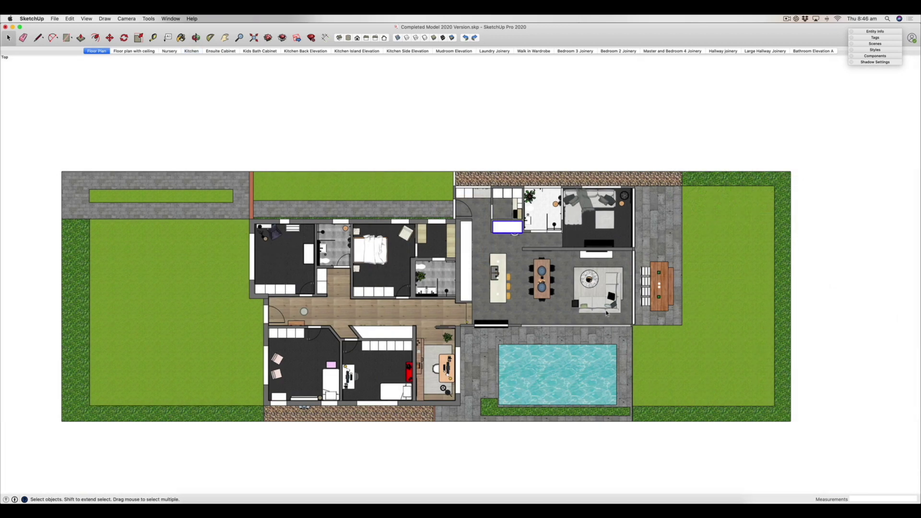
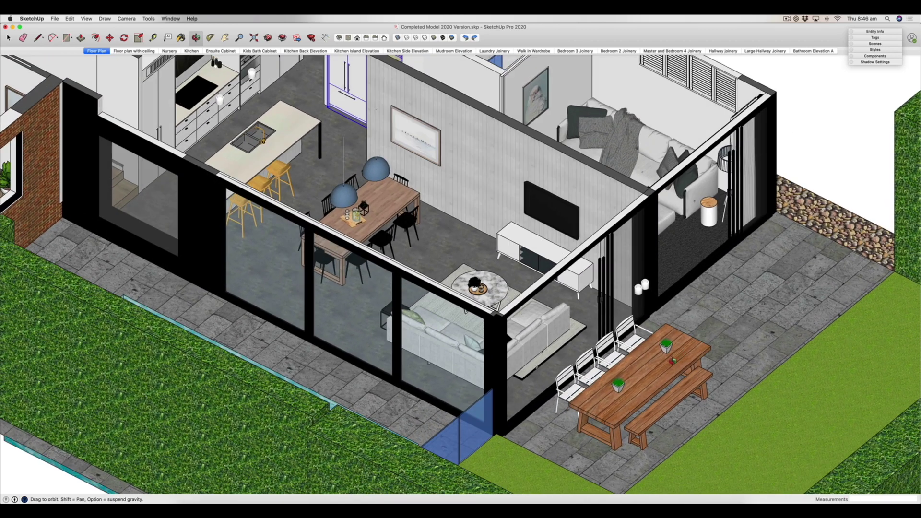
{"action": "scroll", "coordinate": [672, 365], "scroll_direction": "up", "scroll_amount": 3}
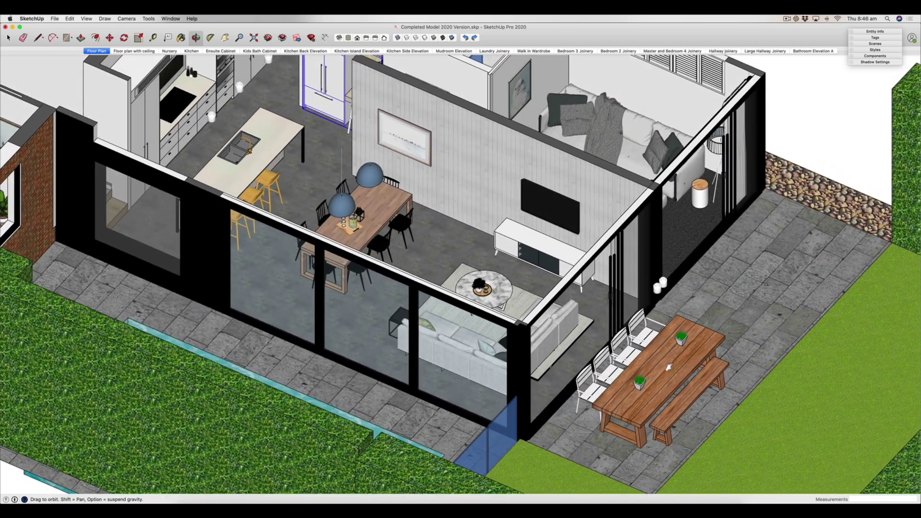
{"action": "mouse_move", "coordinate": [669, 367]}
{"action": "left_mouse_down"}
{"action": "mouse_move", "coordinate": [675, 384]}
{"action": "mouse_move", "coordinate": [623, 391]}
{"action": "left_mouse_up"}
{"action": "scroll", "coordinate": [301, 185], "scroll_direction": "up", "scroll_amount": 5}
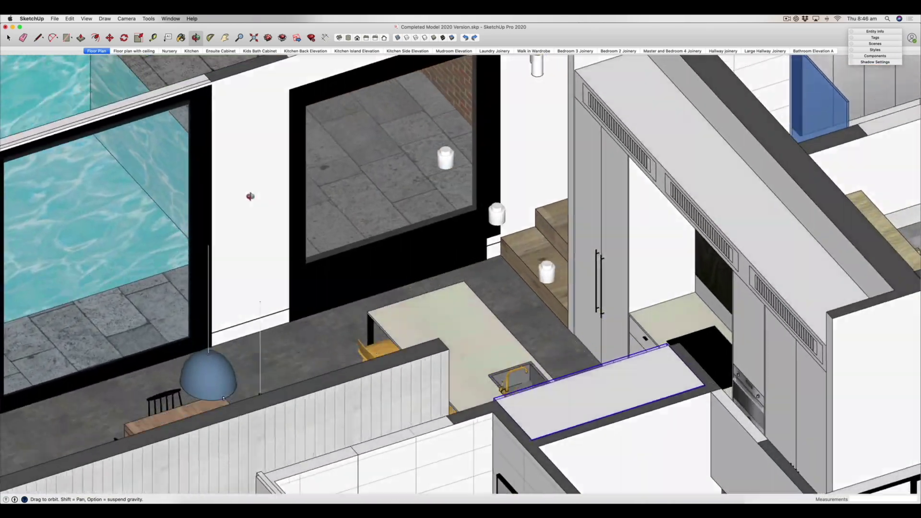
{"action": "scroll", "coordinate": [366, 218], "scroll_direction": "down", "scroll_amount": 4}
{"action": "scroll", "coordinate": [419, 162], "scroll_direction": "up", "scroll_amount": 5}
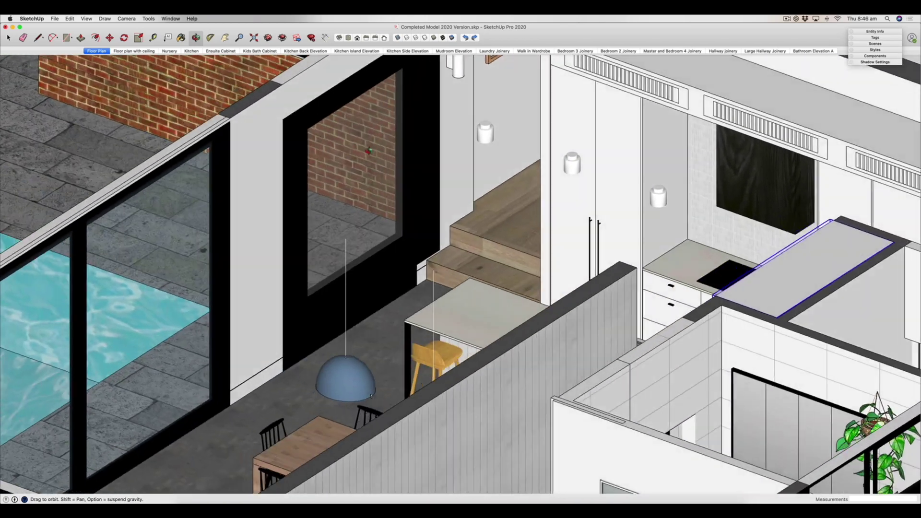
{"action": "scroll", "coordinate": [419, 162], "scroll_direction": "down", "scroll_amount": 2}
{"action": "mouse_move", "coordinate": [428, 183]}
{"action": "left_mouse_down"}
{"action": "mouse_move", "coordinate": [453, 216]}
{"action": "mouse_move", "coordinate": [172, 188]}
{"action": "left_mouse_up"}
{"action": "scroll", "coordinate": [453, 216], "scroll_direction": "down", "scroll_amount": 2}
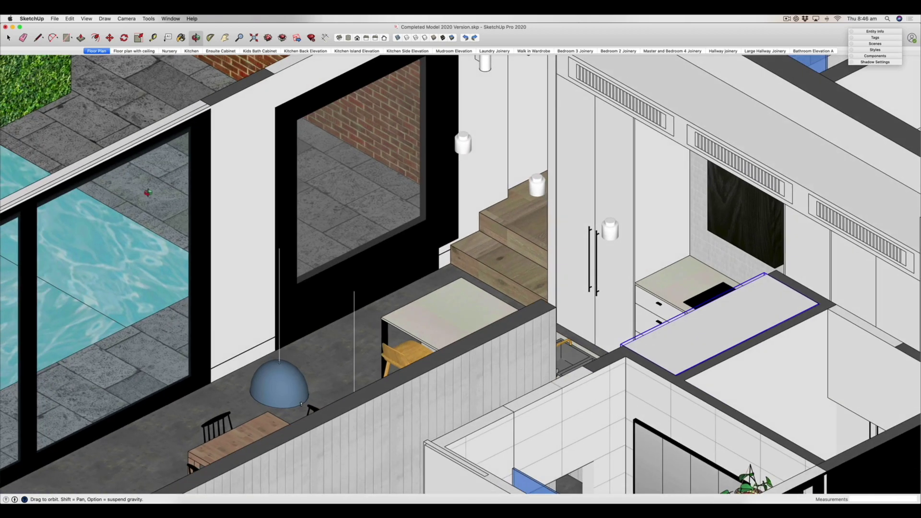
{"action": "scroll", "coordinate": [171, 187], "scroll_direction": "up", "scroll_amount": 3}
{"action": "scroll", "coordinate": [416, 204], "scroll_direction": "down", "scroll_amount": 5}
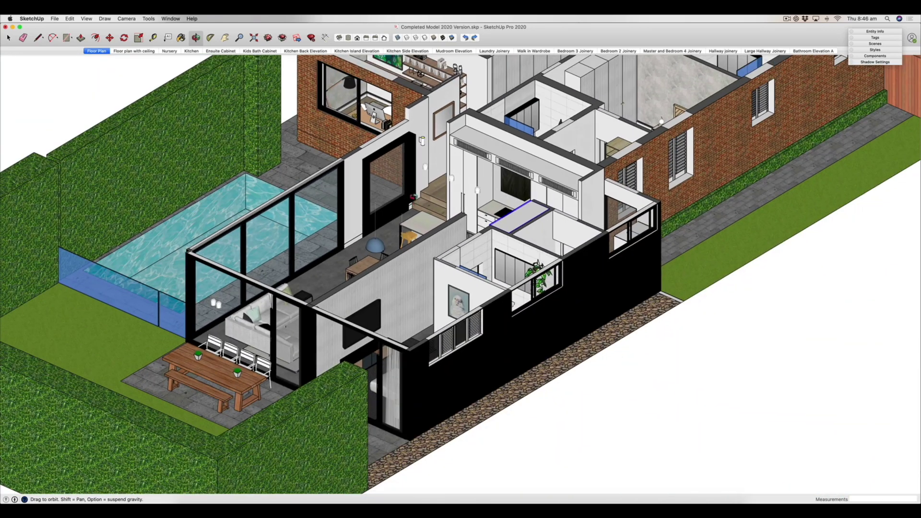
Orbit around the outside of the house, from the black side wall to the pool and outdoor dining area.
{"action": "scroll", "coordinate": [470, 287], "scroll_direction": "down", "scroll_amount": 3}
{"action": "mouse_move", "coordinate": [470, 287]}
{"action": "left_mouse_down"}
{"action": "mouse_move", "coordinate": [404, 276]}
{"action": "mouse_move", "coordinate": [439, 276]}
{"action": "left_mouse_up"}
{"action": "scroll", "coordinate": [470, 287], "scroll_direction": "up", "scroll_amount": 2}
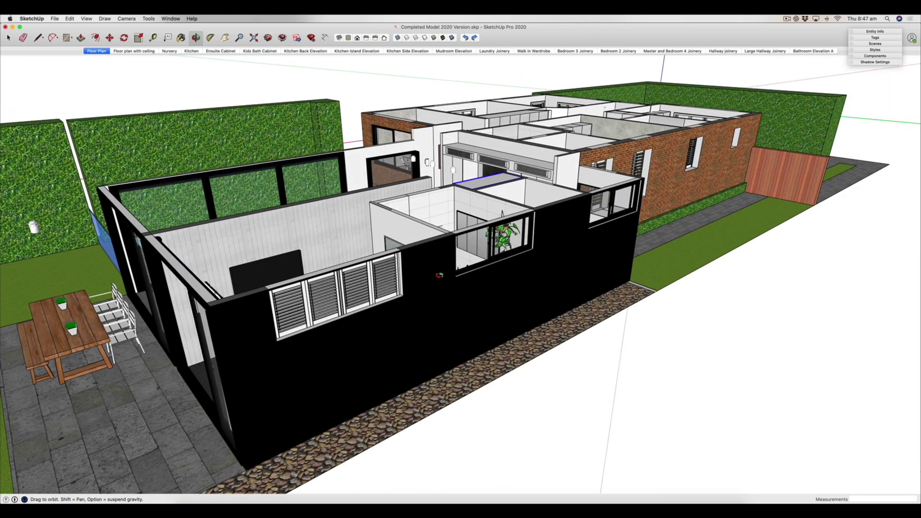
{"action": "mouse_move", "coordinate": [408, 286]}
{"action": "left_mouse_down"}
{"action": "mouse_move", "coordinate": [389, 235]}
{"action": "mouse_move", "coordinate": [465, 235]}
{"action": "left_mouse_up"}
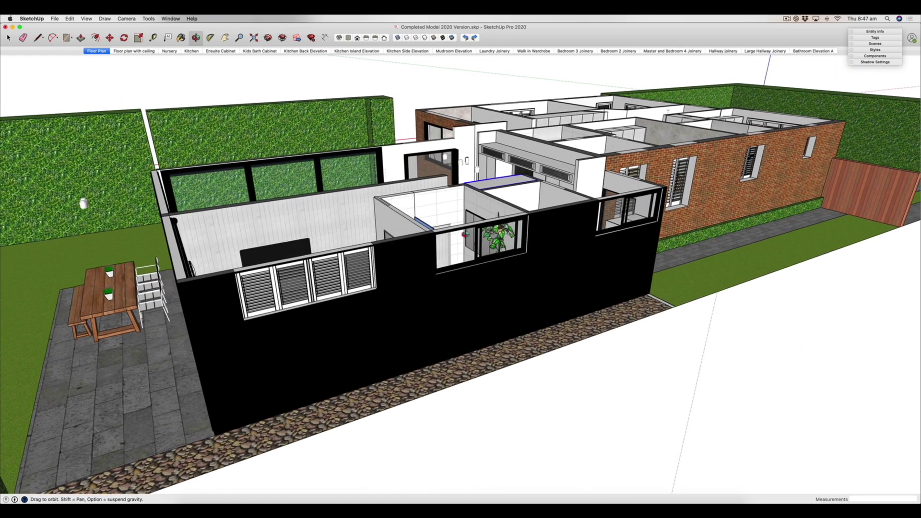
{"action": "left_click_drag", "start_coordinate": [522, 248], "coordinate": [603, 269]}
{"action": "scroll", "coordinate": [483, 236], "scroll_direction": "down", "scroll_amount": 10}
{"action": "scroll", "coordinate": [556, 274], "scroll_direction": "up", "scroll_amount": 5}
{"action": "scroll", "coordinate": [603, 270], "scroll_direction": "down", "scroll_amount": 8}
{"action": "left_click_drag", "start_coordinate": [808, 257], "coordinate": [768, 240]}
{"action": "scroll", "coordinate": [768, 240], "scroll_direction": "up", "scroll_amount": 6}
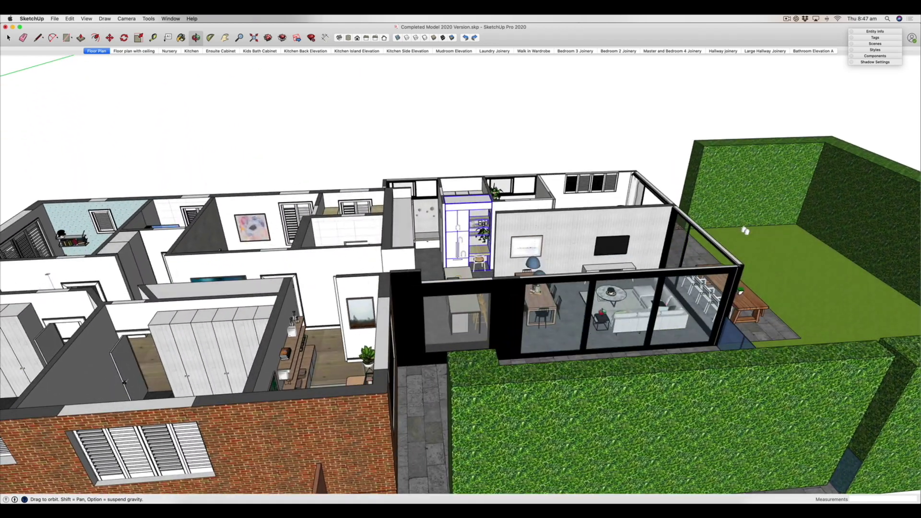
{"action": "left_click_drag", "start_coordinate": [763, 306], "coordinate": [582, 292]}
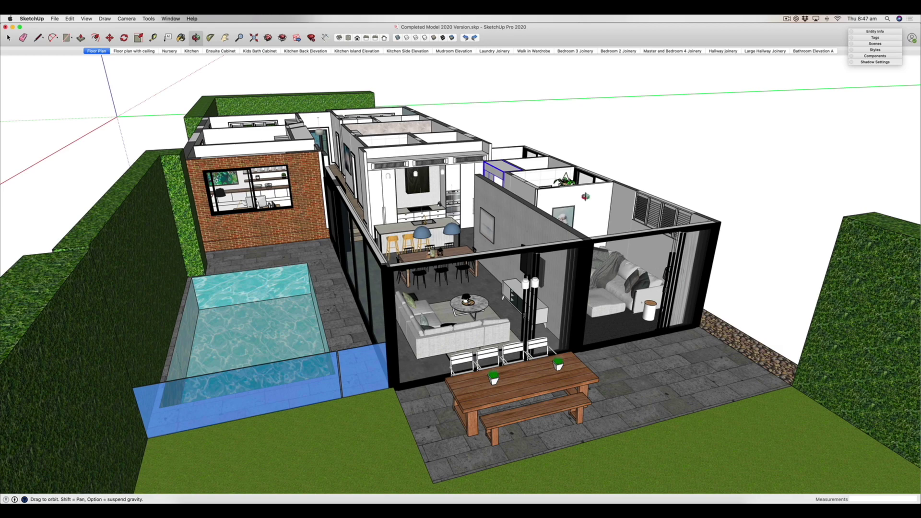
Move along the hallway past the cloud painting and look into the bedroom with the armchair through its open door.
{"action": "scroll", "coordinate": [379, 172], "scroll_direction": "up", "scroll_amount": 15}
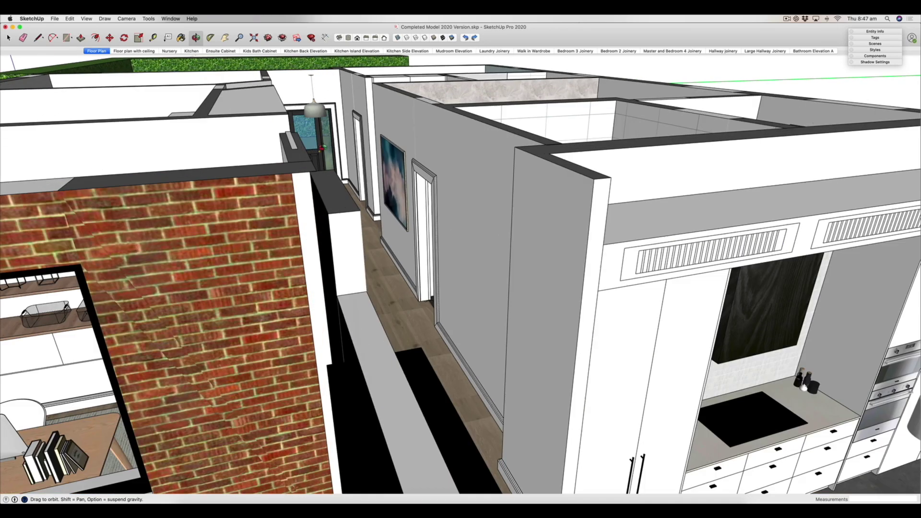
{"action": "scroll", "coordinate": [600, 216], "scroll_direction": "up", "scroll_amount": 10}
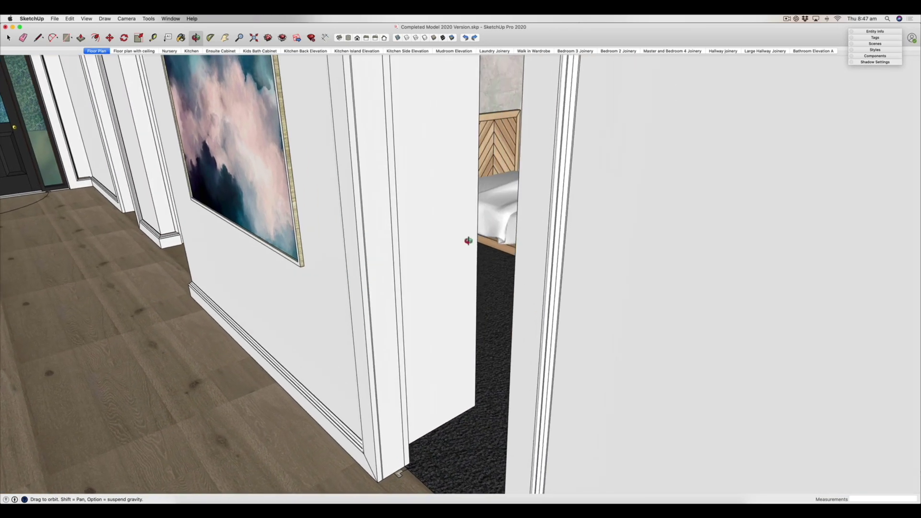
{"action": "scroll", "coordinate": [641, 210], "scroll_direction": "down", "scroll_amount": 10}
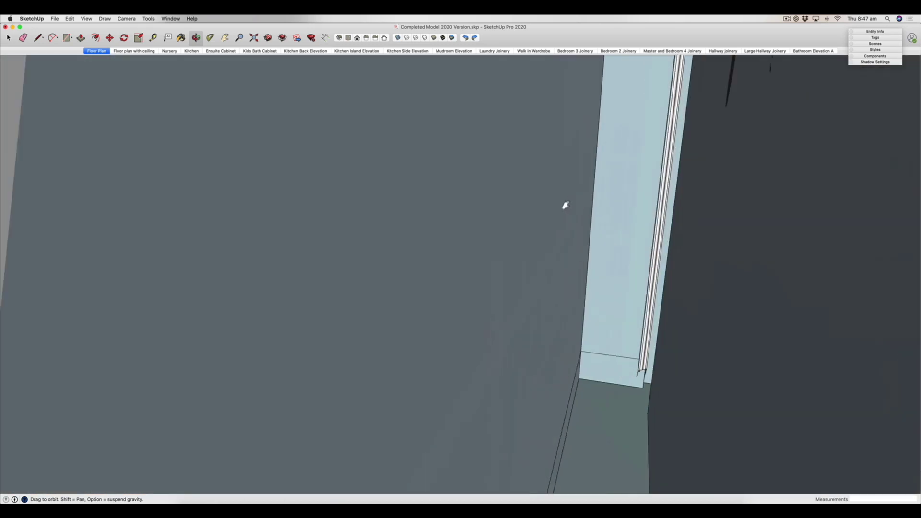
{"action": "scroll", "coordinate": [518, 208], "scroll_direction": "up", "scroll_amount": 5}
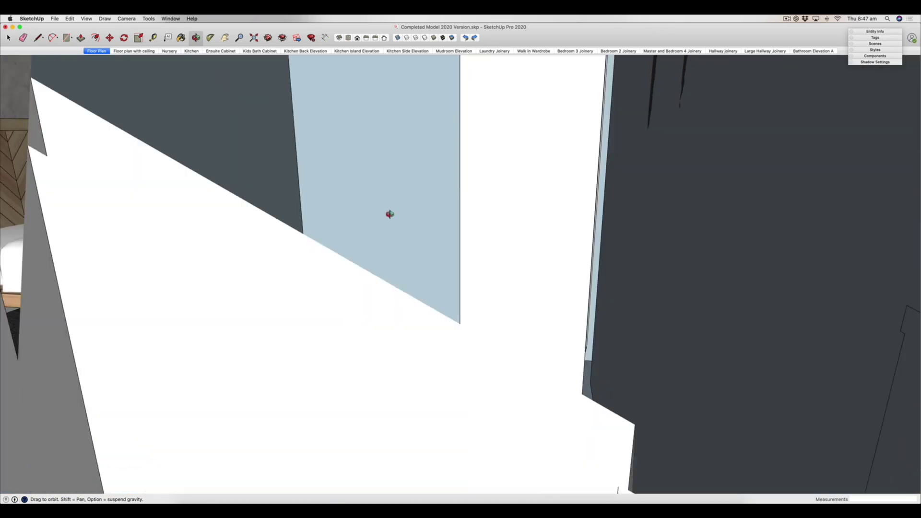
{"action": "scroll", "coordinate": [388, 214], "scroll_direction": "up", "scroll_amount": 10}
{"action": "scroll", "coordinate": [339, 216], "scroll_direction": "down", "scroll_amount": 10}
{"action": "scroll", "coordinate": [580, 228], "scroll_direction": "up", "scroll_amount": 3}
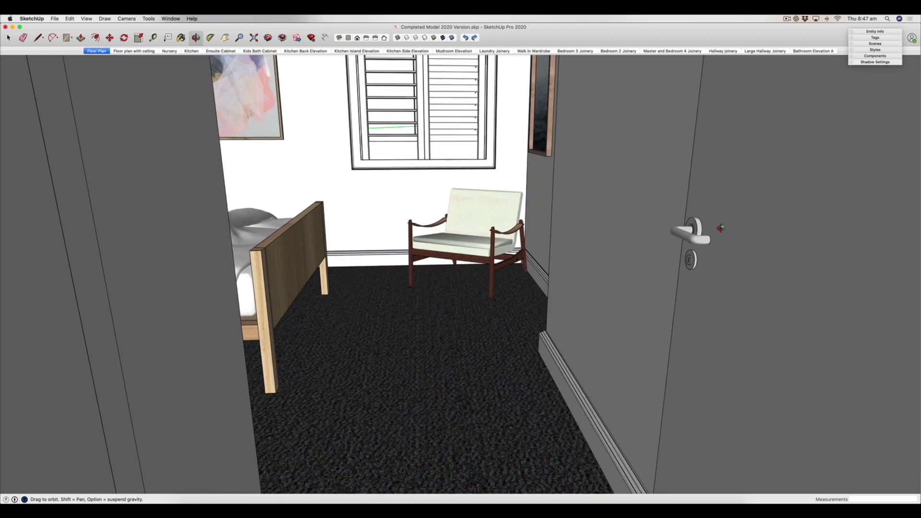
Open the nested lever handle on the bedroom door and paint it with the black Licorice colour, leaving the keyhole plate unpainted.
{"action": "left_click", "coordinate": [9, 39]}
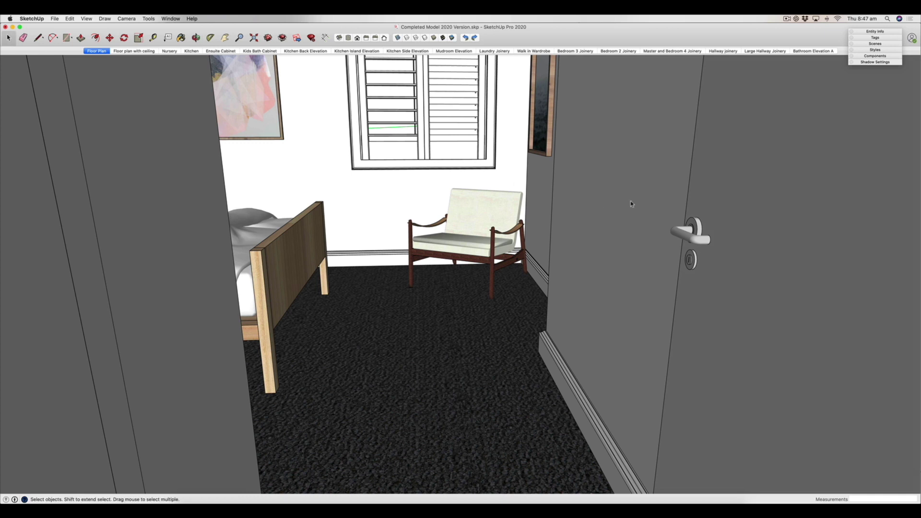
{"action": "key", "text": "alt+t"}
{"action": "left_click", "coordinate": [696, 240]}
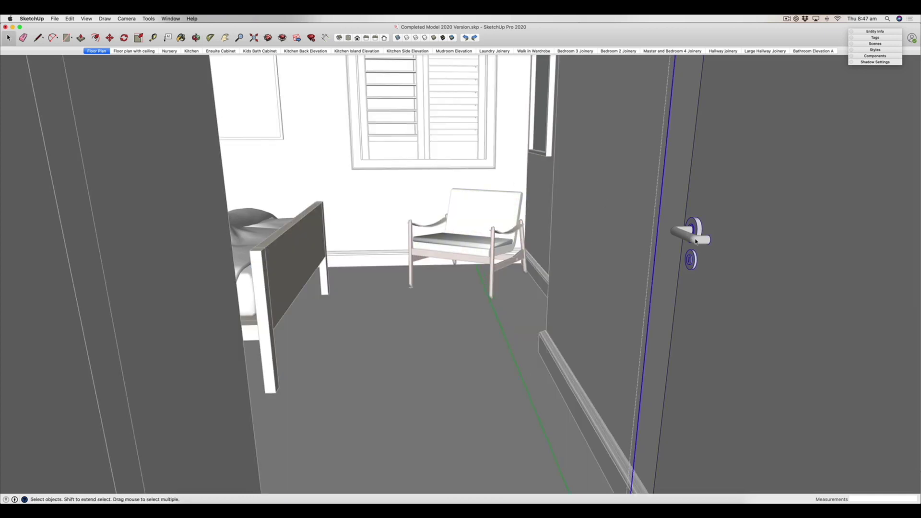
{"action": "double_click", "coordinate": [696, 240]}
{"action": "key", "text": "b"}
{"action": "left_click", "coordinate": [796, 176]}
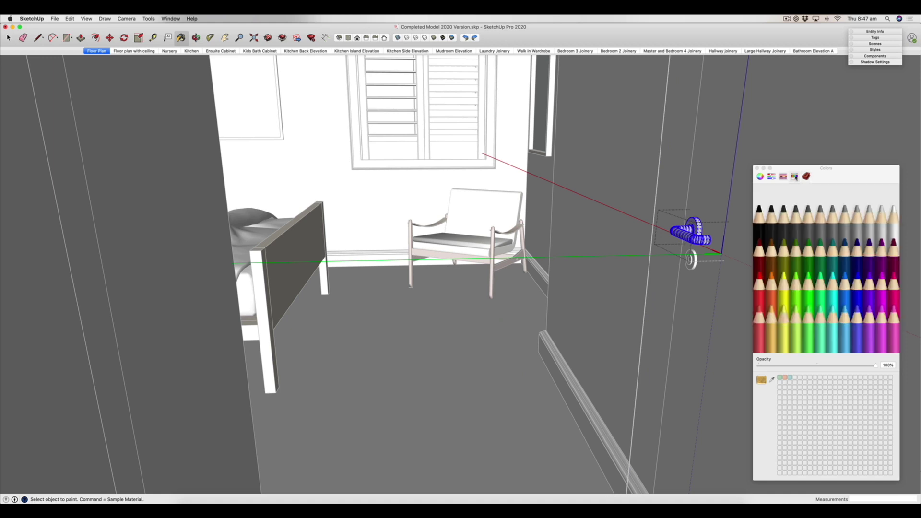
{"action": "left_click", "coordinate": [761, 216]}
{"action": "left_click", "coordinate": [696, 232]}
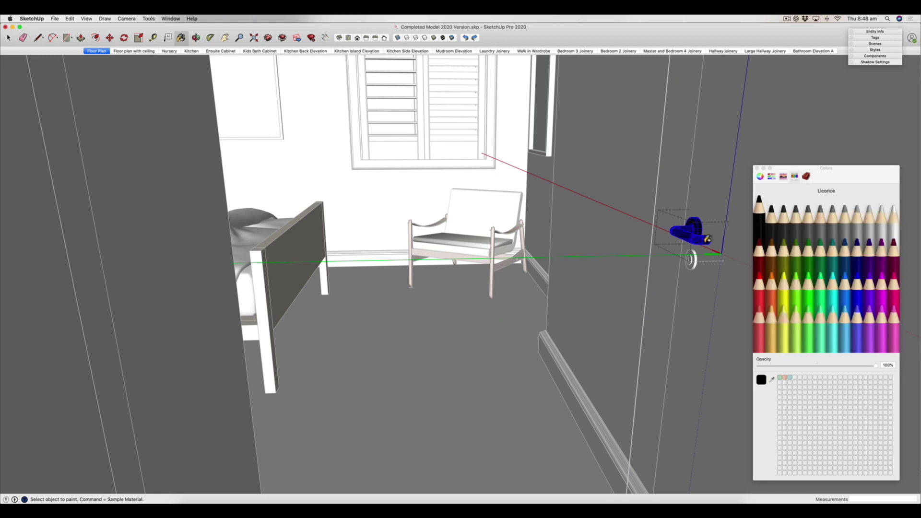
{"action": "left_click", "coordinate": [8, 38]}
{"action": "key", "text": "Escape"}
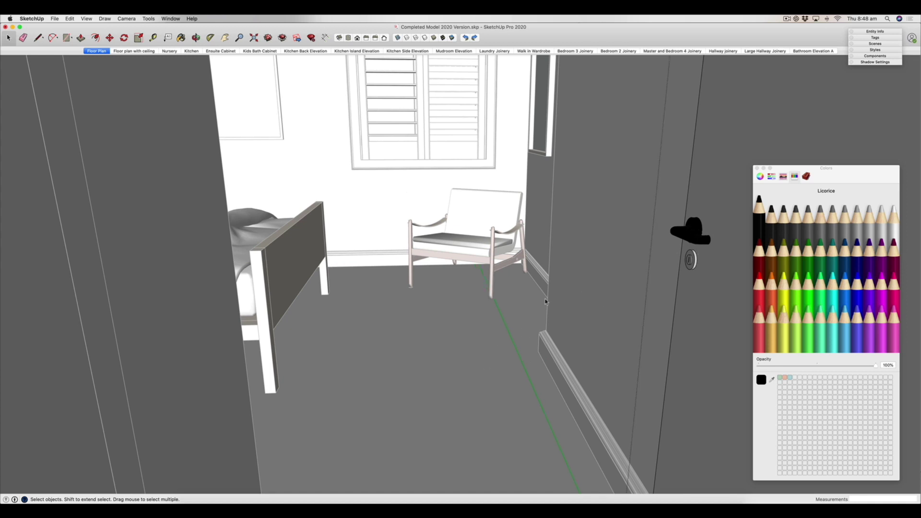
Close the colour palette and view the door handle, wallpaper and furniture in the Nursery scene.
{"action": "key", "text": "ctrl+5"}
{"action": "left_click", "coordinate": [758, 168]}
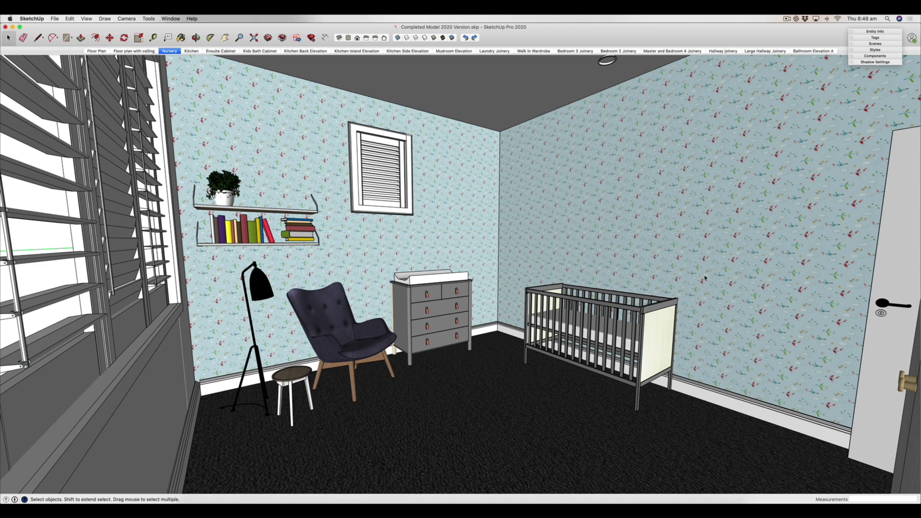
{"action": "left_click", "coordinate": [724, 278]}
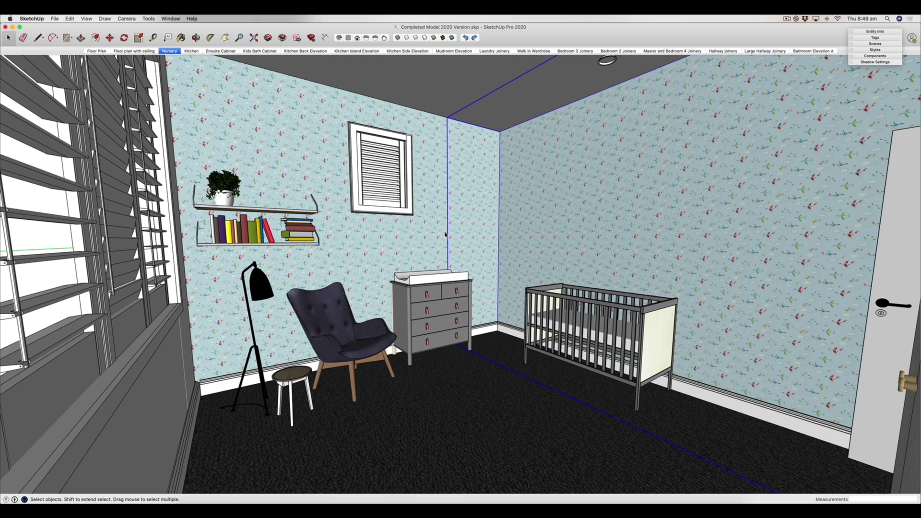
{"action": "left_click", "coordinate": [441, 396]}
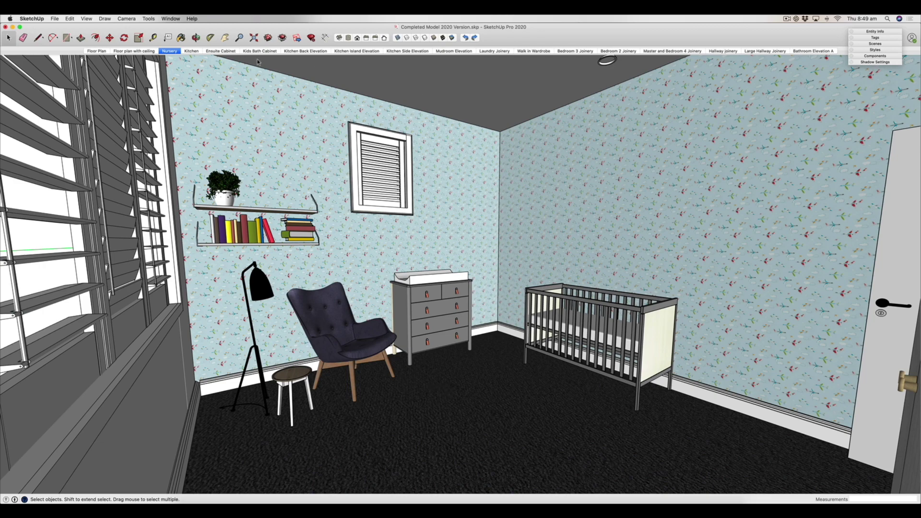
Return to the Floor Plan scene and orbit from the dining wall out to an angled view of the whole house.
{"action": "left_click", "coordinate": [100, 53]}
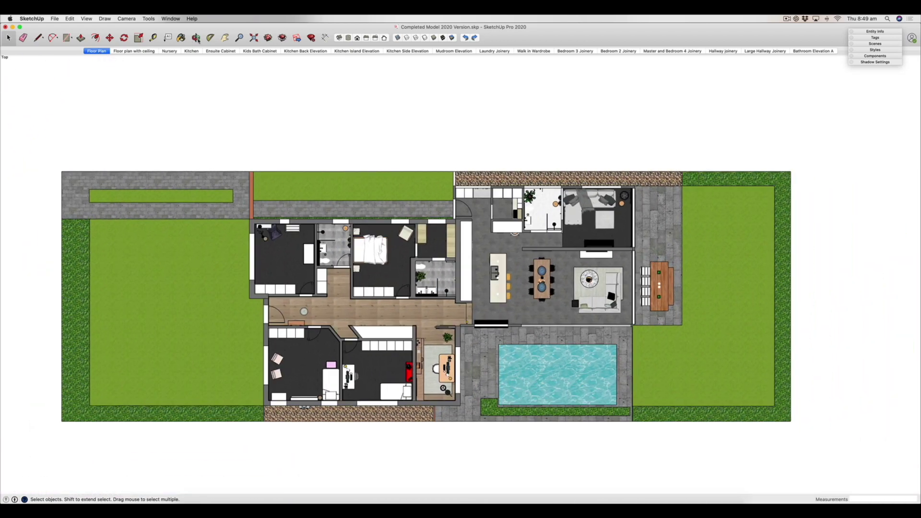
{"action": "key", "text": "o"}
{"action": "left_click_drag", "start_coordinate": [504, 159], "coordinate": [505, 135]}
{"action": "scroll", "coordinate": [566, 260], "scroll_direction": "up", "scroll_amount": 10}
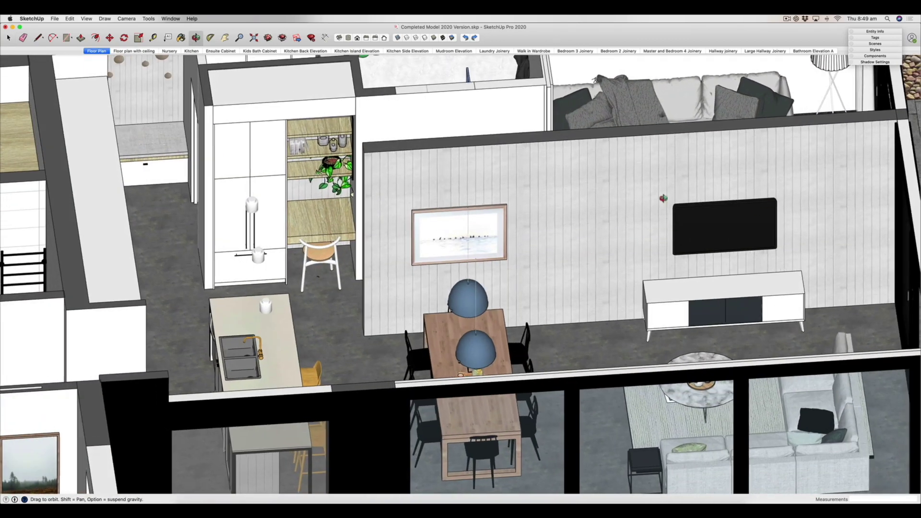
{"action": "left_click_drag", "start_coordinate": [665, 244], "coordinate": [209, 96]}
{"action": "scroll", "coordinate": [727, 310], "scroll_direction": "down", "scroll_amount": 10}
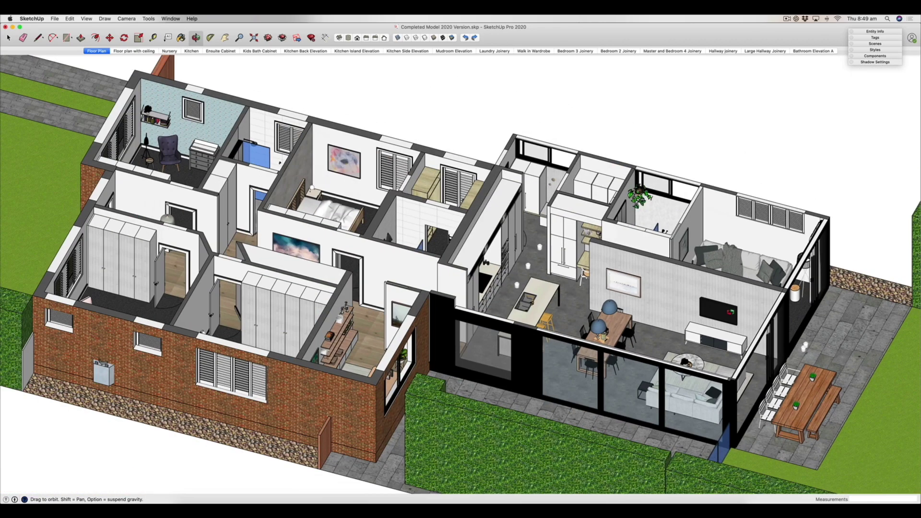
Switch the camera from Parallel Projection to Perspective.
{"action": "left_click", "coordinate": [357, 37]}
{"action": "left_click", "coordinate": [87, 19]}
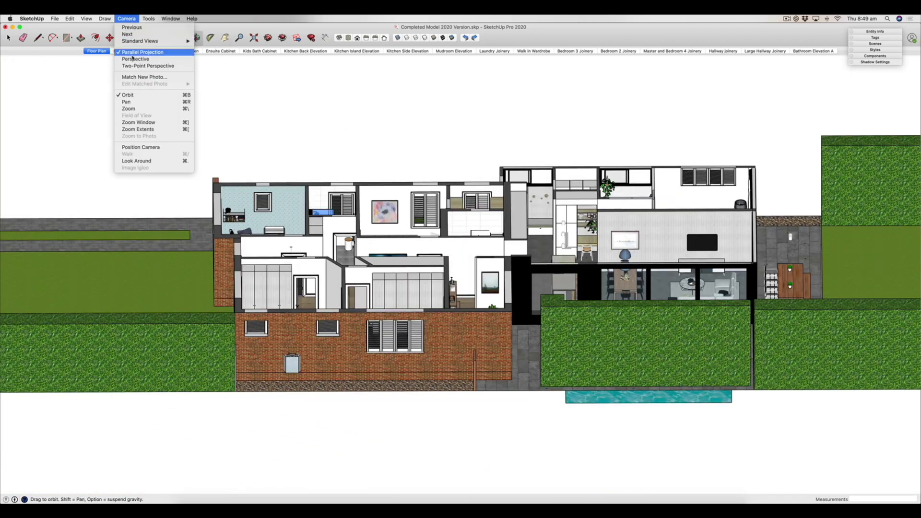
{"action": "left_click", "coordinate": [133, 60]}
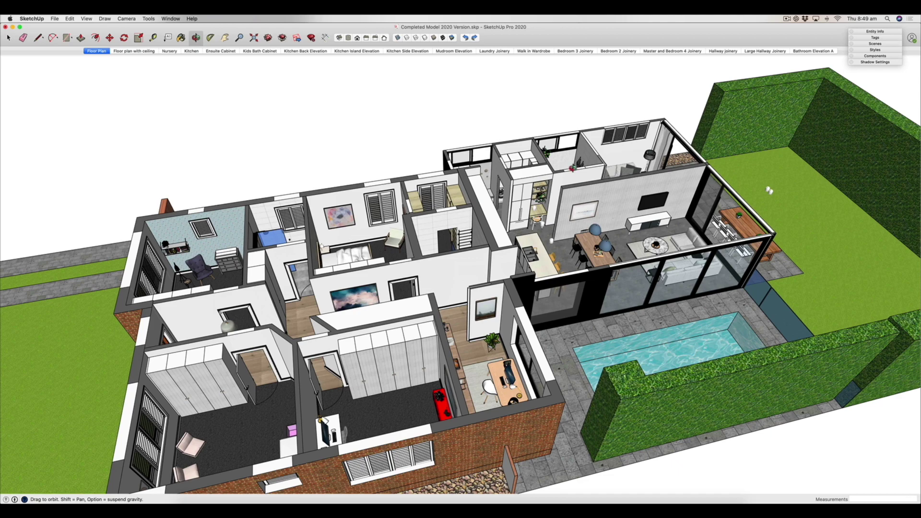
Look into the bathroom with the hanging plant and orbit back out over the bedrooms, living area and pool.
{"action": "scroll", "coordinate": [566, 170], "scroll_direction": "up", "scroll_amount": 10}
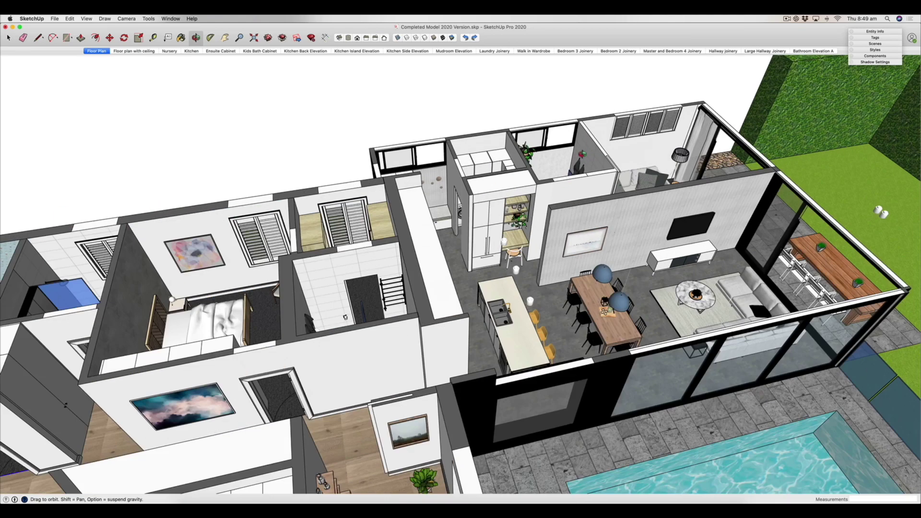
{"action": "scroll", "coordinate": [509, 192], "scroll_direction": "down", "scroll_amount": 8}
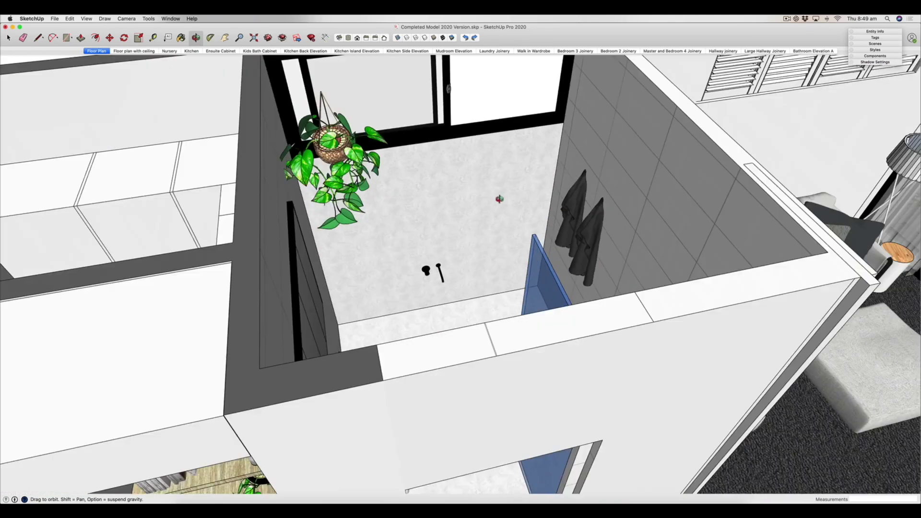
{"action": "scroll", "coordinate": [496, 199], "scroll_direction": "up", "scroll_amount": 3}
{"action": "left_click_drag", "start_coordinate": [397, 303], "coordinate": [712, 269]}
{"action": "scroll", "coordinate": [526, 254], "scroll_direction": "down", "scroll_amount": 10}
{"action": "left_click_drag", "start_coordinate": [378, 158], "coordinate": [677, 216]}
{"action": "left_click_drag", "start_coordinate": [481, 243], "coordinate": [600, 269]}
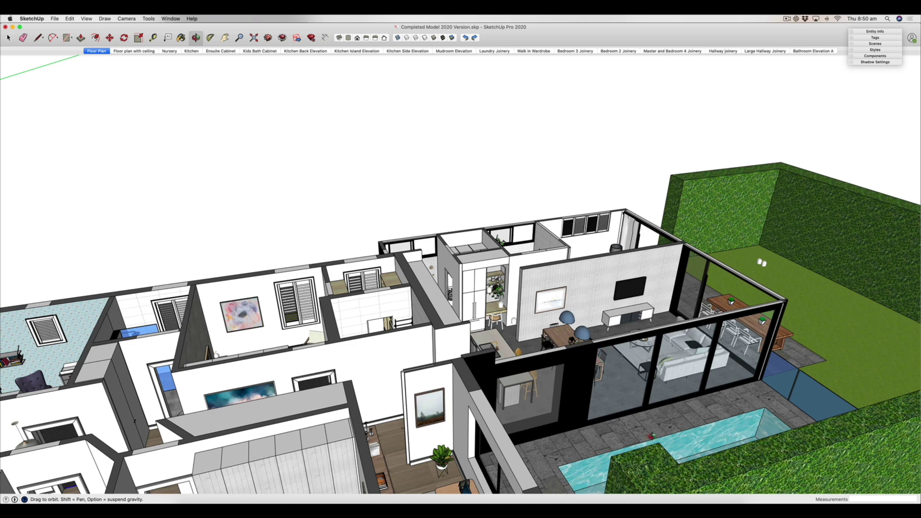
{"action": "left_click_drag", "start_coordinate": [651, 437], "coordinate": [763, 392]}
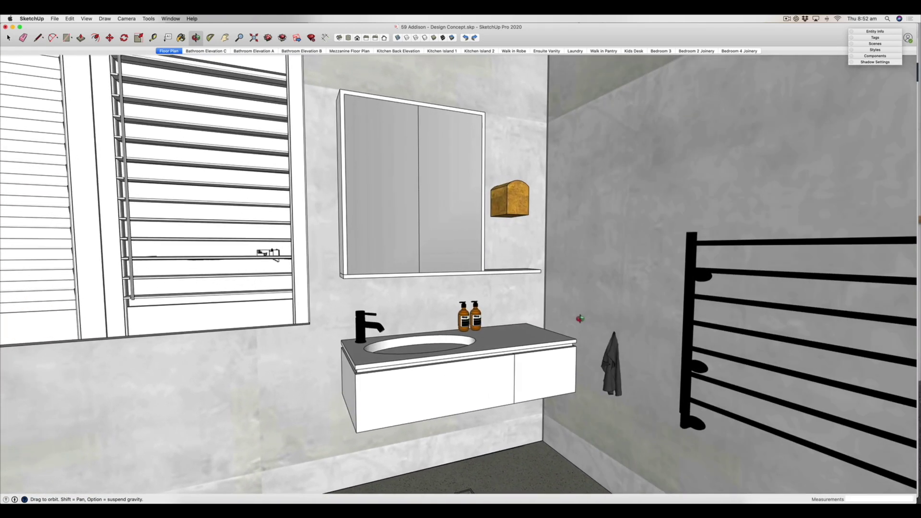
Look around the bathroom of the second house's design concept model, from the vanity to the glass shower.
{"action": "left_click_drag", "start_coordinate": [271, 255], "coordinate": [242, 254]}
{"action": "left_click_drag", "start_coordinate": [567, 280], "coordinate": [292, 167]}
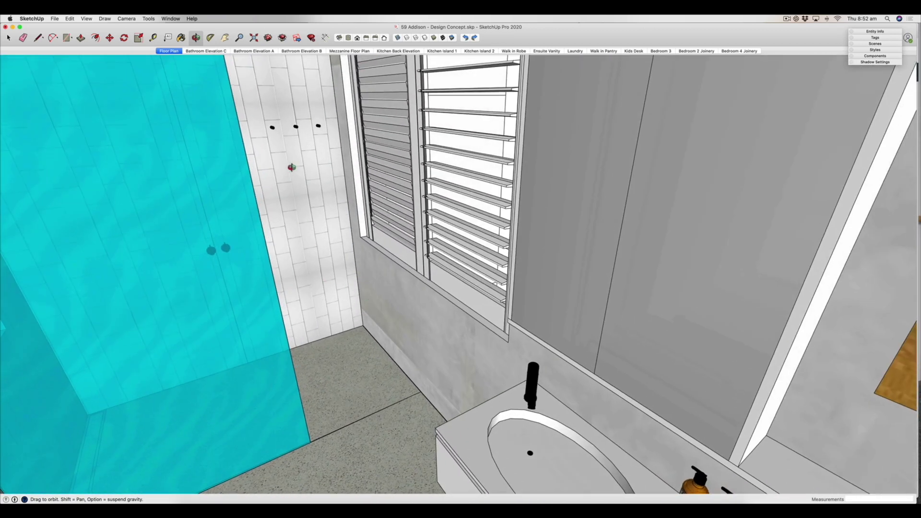
{"action": "left_click_drag", "start_coordinate": [298, 248], "coordinate": [473, 278]}
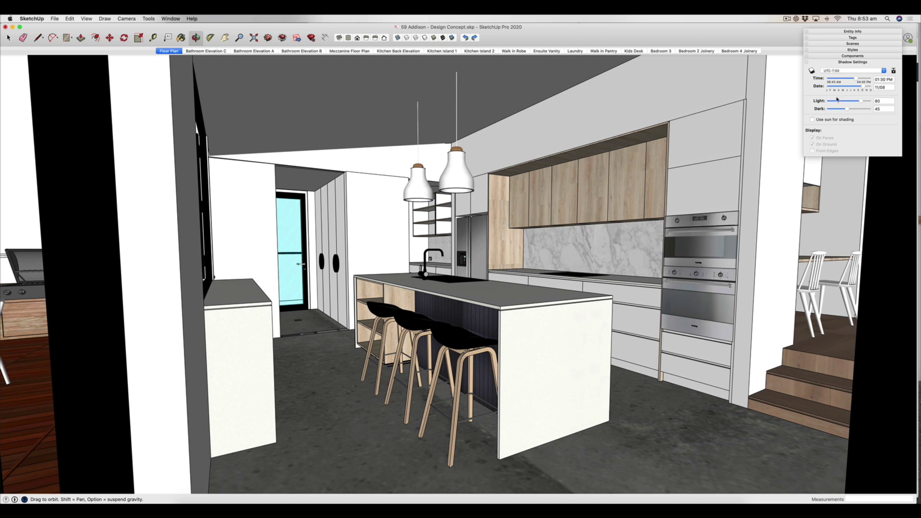
Turn on sun shading for the kitchen view and set the date to 10/17 and the time to 10:45 AM.
{"action": "left_click", "coordinate": [813, 120]}
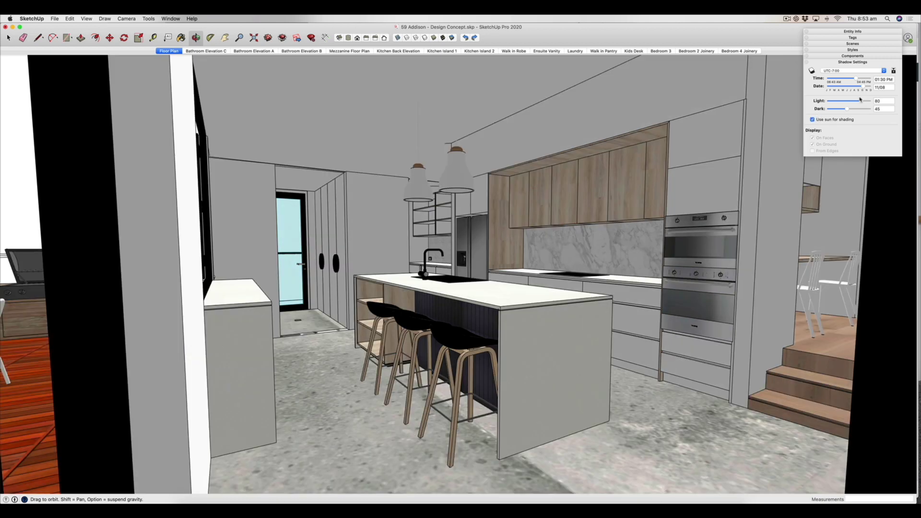
{"action": "mouse_move", "coordinate": [866, 88]}
{"action": "left_mouse_down"}
{"action": "mouse_move", "coordinate": [831, 89]}
{"action": "mouse_move", "coordinate": [861, 90]}
{"action": "mouse_move", "coordinate": [839, 81]}
{"action": "mouse_move", "coordinate": [861, 79]}
{"action": "left_mouse_up"}
{"action": "mouse_move", "coordinate": [858, 86]}
{"action": "left_mouse_down"}
{"action": "mouse_move", "coordinate": [830, 86]}
{"action": "mouse_move", "coordinate": [861, 86]}
{"action": "mouse_move", "coordinate": [845, 81]}
{"action": "left_mouse_up"}
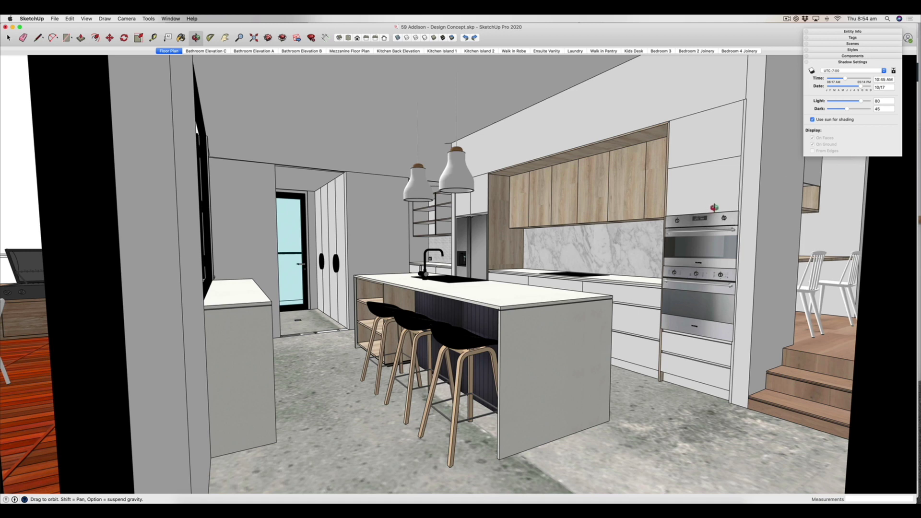
Compare the kitchen with sun shading off and on at Dark 63, and set Light to 86 and Dark to 38.
{"action": "mouse_move", "coordinate": [845, 109]}
{"action": "left_mouse_down"}
{"action": "mouse_move", "coordinate": [830, 109]}
{"action": "mouse_move", "coordinate": [855, 111]}
{"action": "left_mouse_up"}
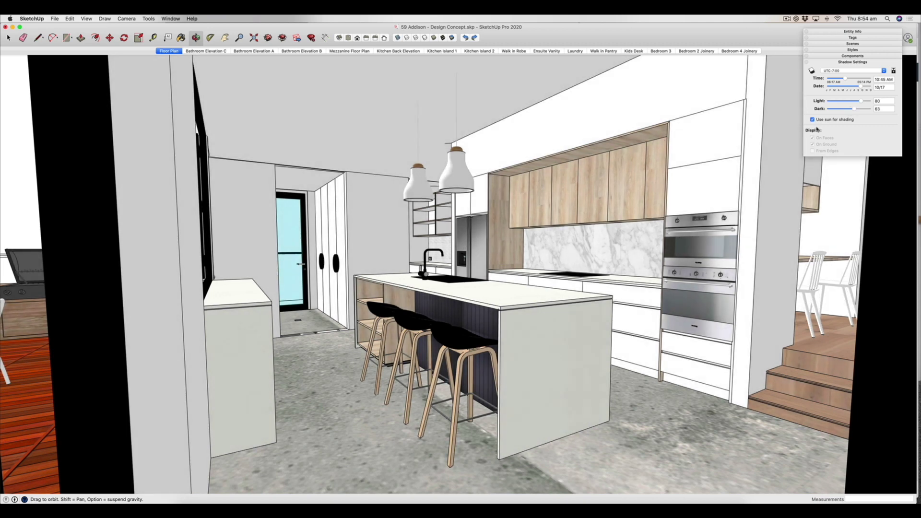
{"action": "left_click", "coordinate": [813, 120]}
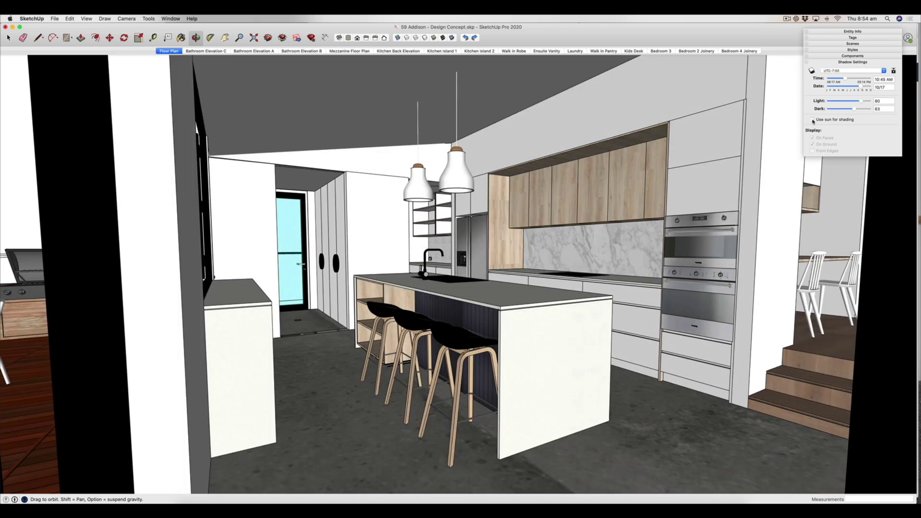
{"action": "left_click", "coordinate": [813, 120]}
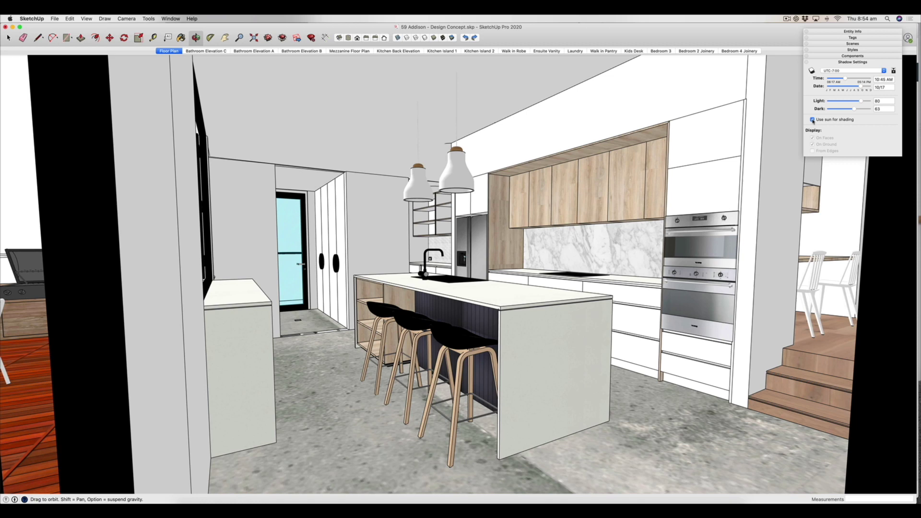
{"action": "mouse_move", "coordinate": [854, 109]}
{"action": "left_mouse_down"}
{"action": "mouse_move", "coordinate": [837, 110]}
{"action": "mouse_move", "coordinate": [840, 102]}
{"action": "mouse_move", "coordinate": [865, 102]}
{"action": "left_mouse_up"}
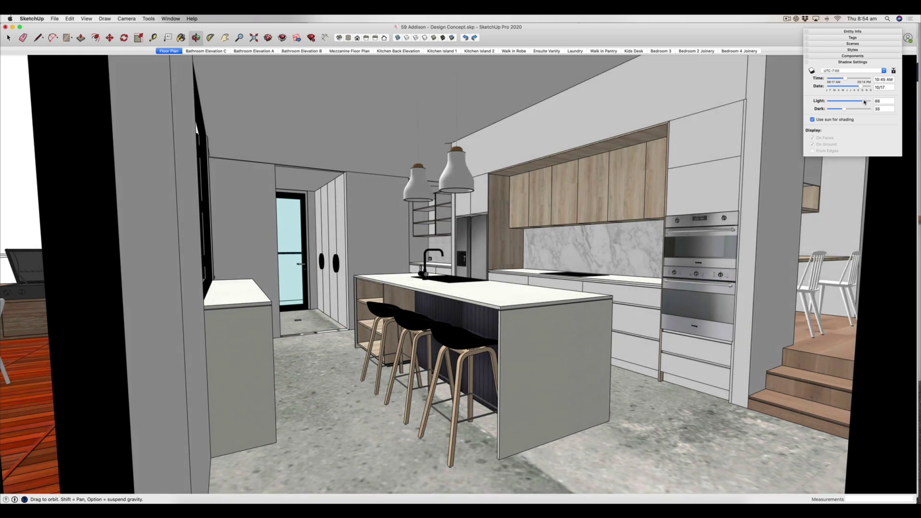